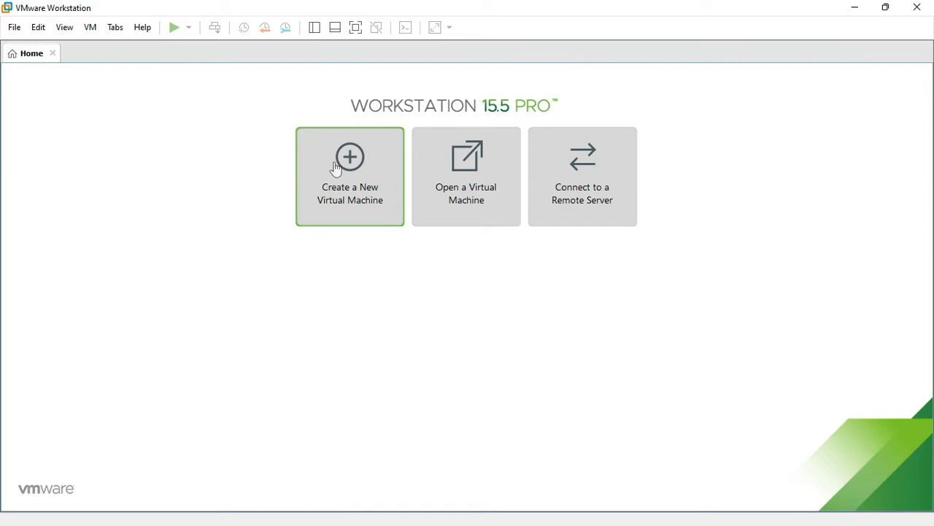
# Start a Typical new virtual machine using Win11_EnglishInternational_x64.iso as the installer disc image.
pyautogui.click(340, 175)
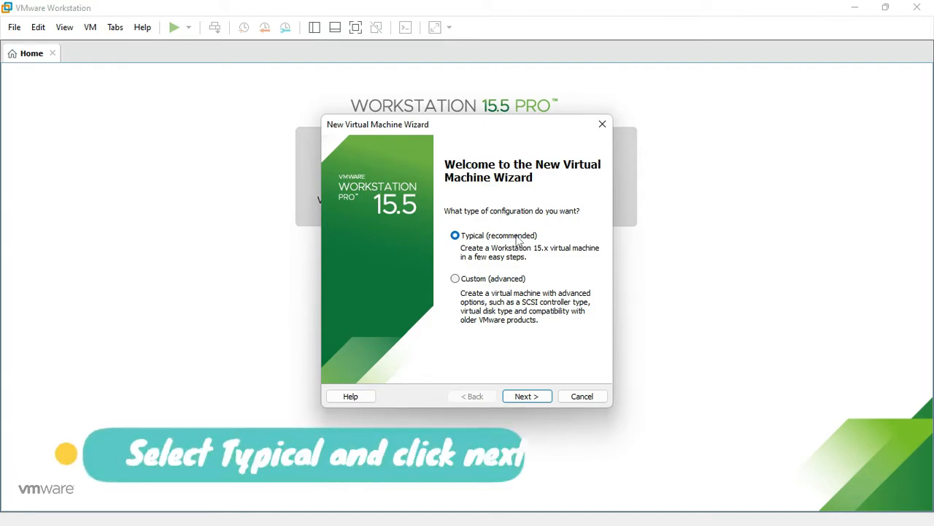
pyautogui.click(523, 397)
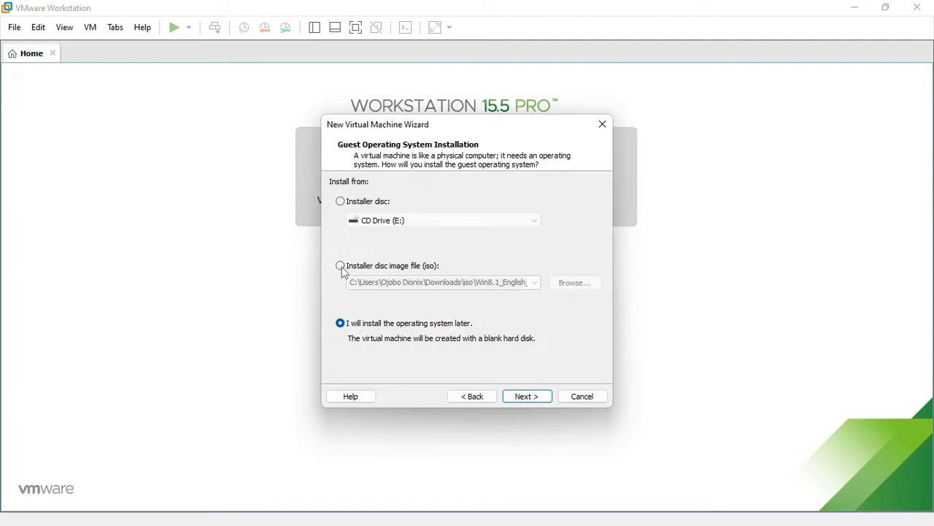
pyautogui.click(356, 269)
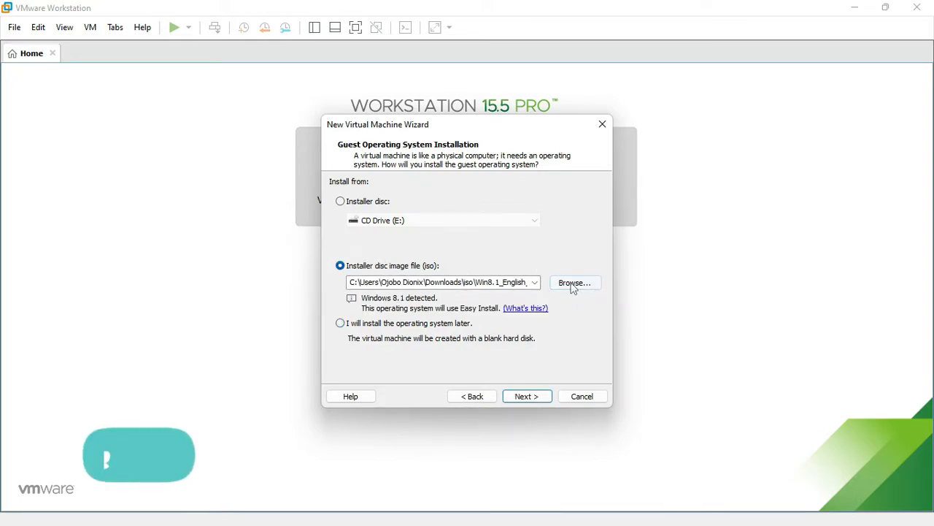
pyautogui.click(571, 283)
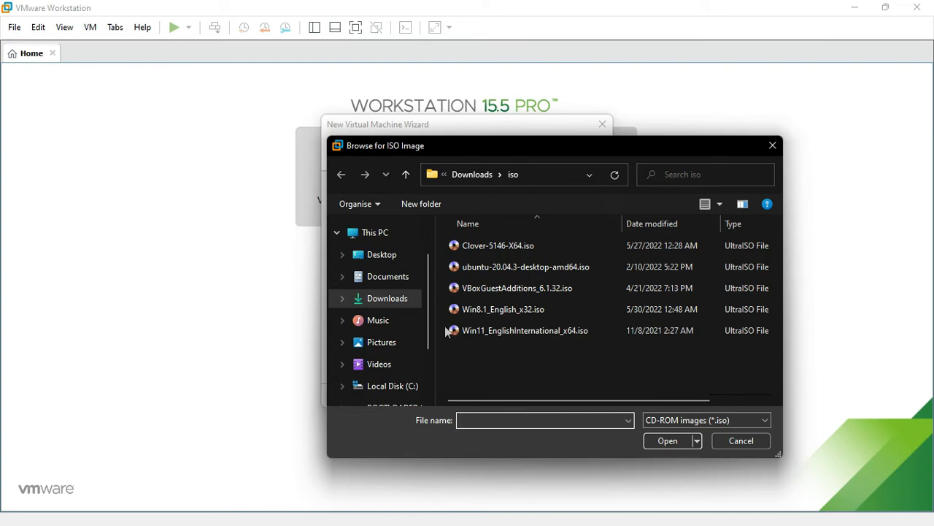
pyautogui.click(521, 332)
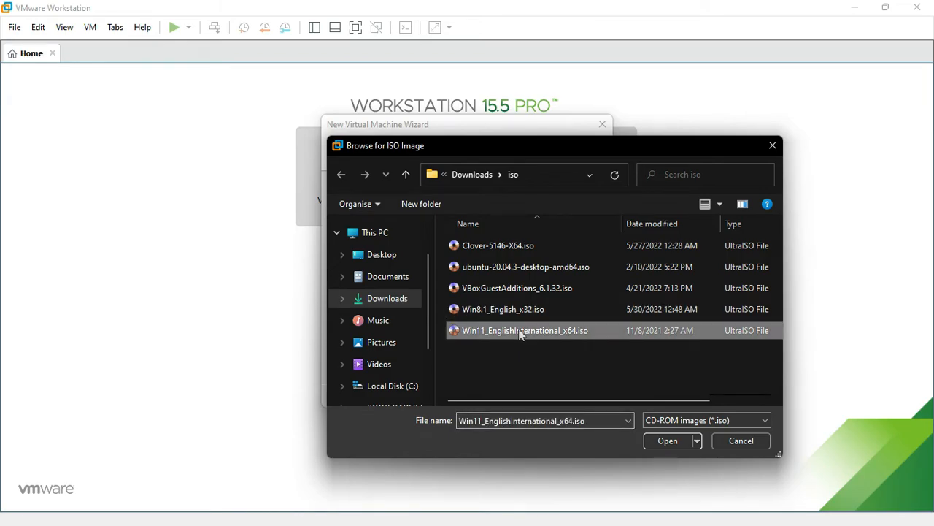
pyautogui.click(653, 441)
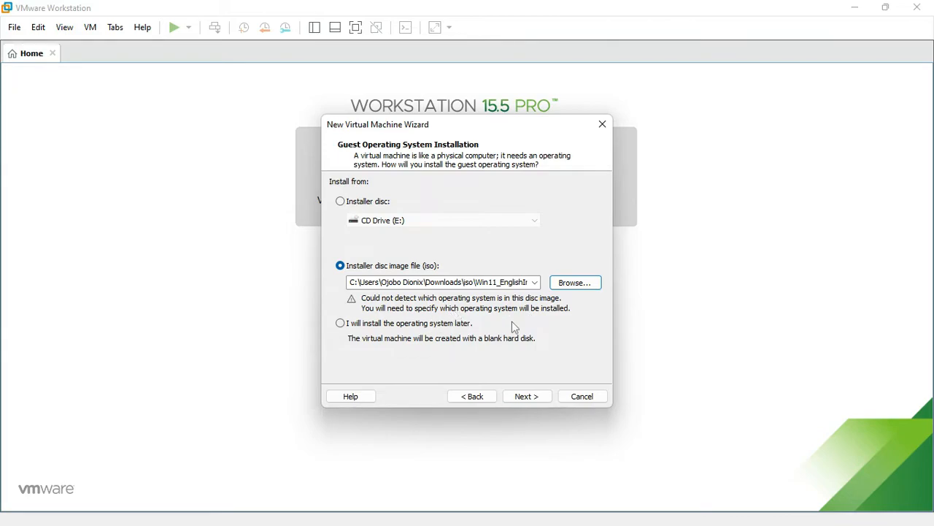
# Set the guest operating system version to Windows 10 x64.
pyautogui.click(519, 396)
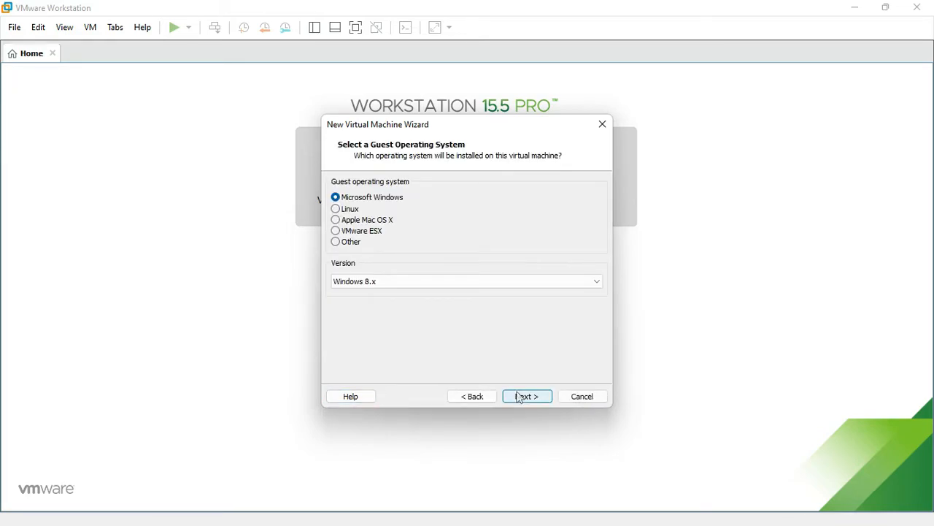
pyautogui.click(377, 282)
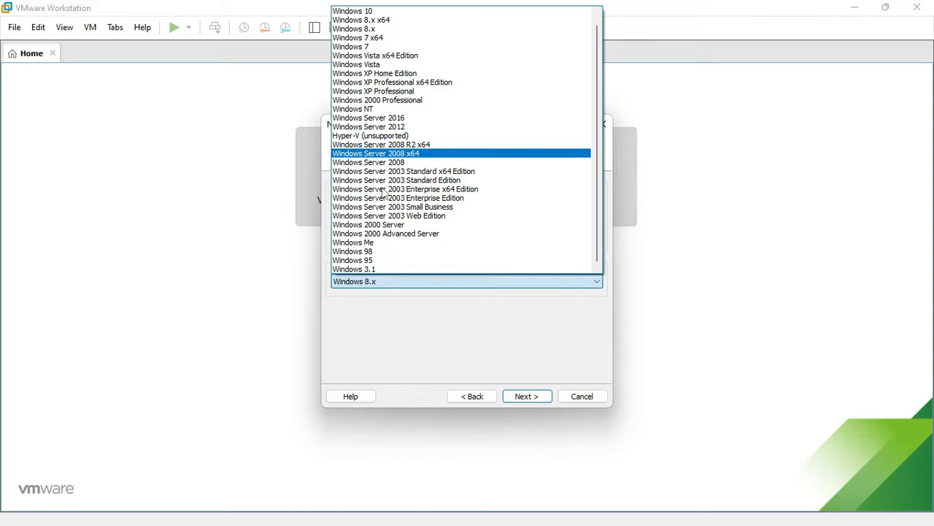
pyautogui.scroll(2, 382, 14)
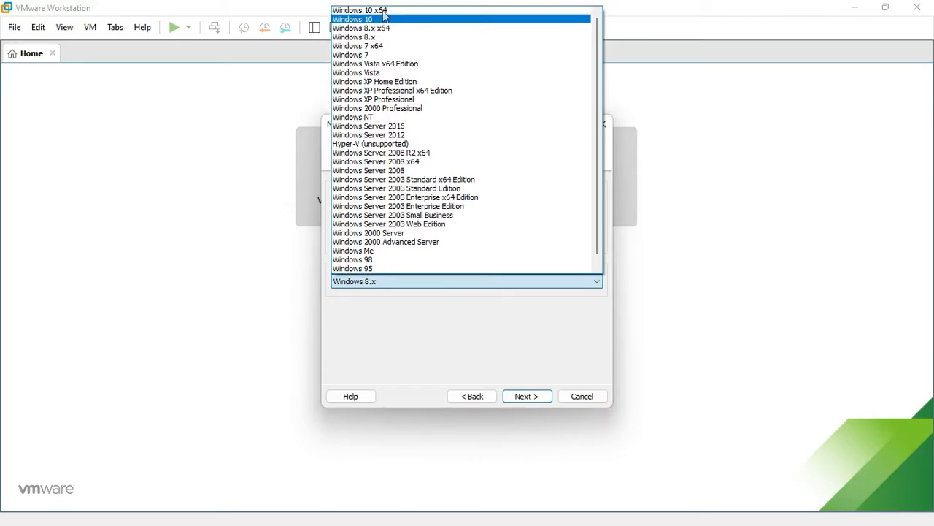
pyautogui.click(379, 11)
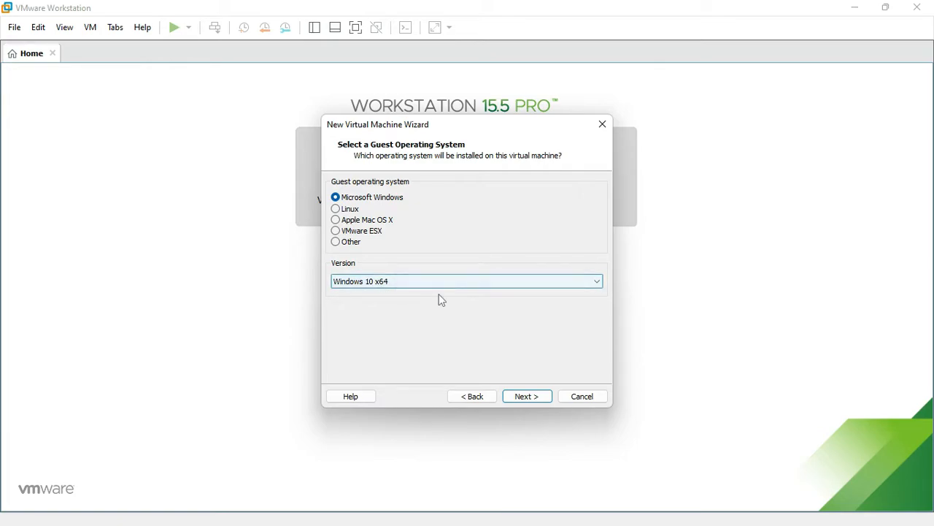
# Name the machine Windows 11 x64 and accept the 60 GB split virtual disk.
pyautogui.click(527, 395)
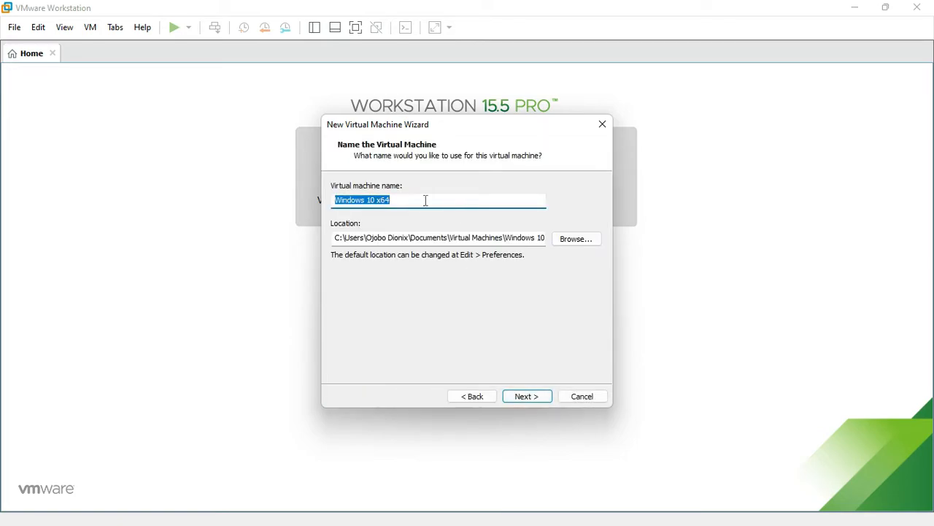
pyautogui.click(422, 200)
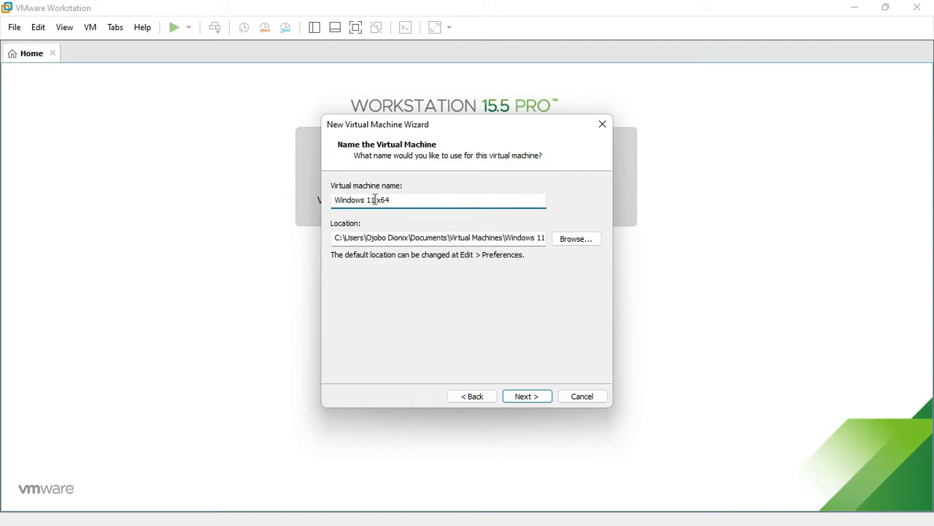
pyautogui.click(531, 402)
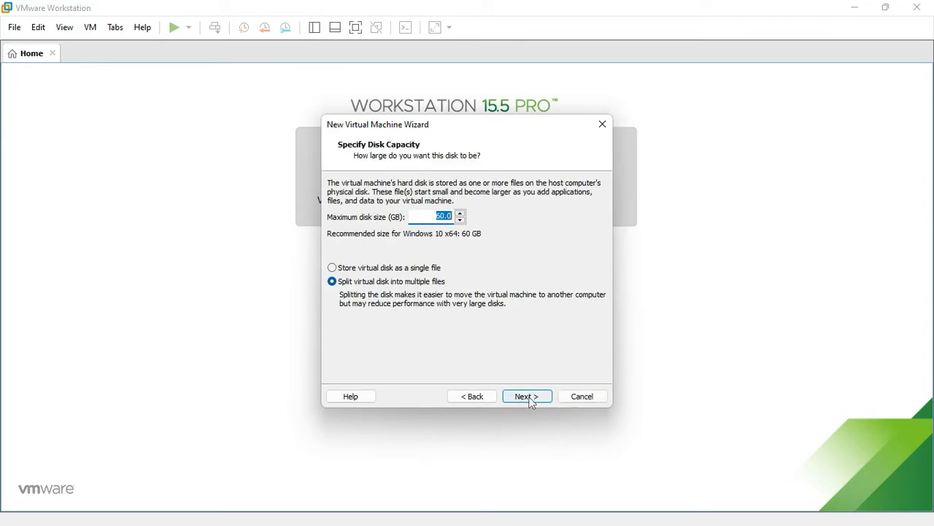
pyautogui.click(532, 401)
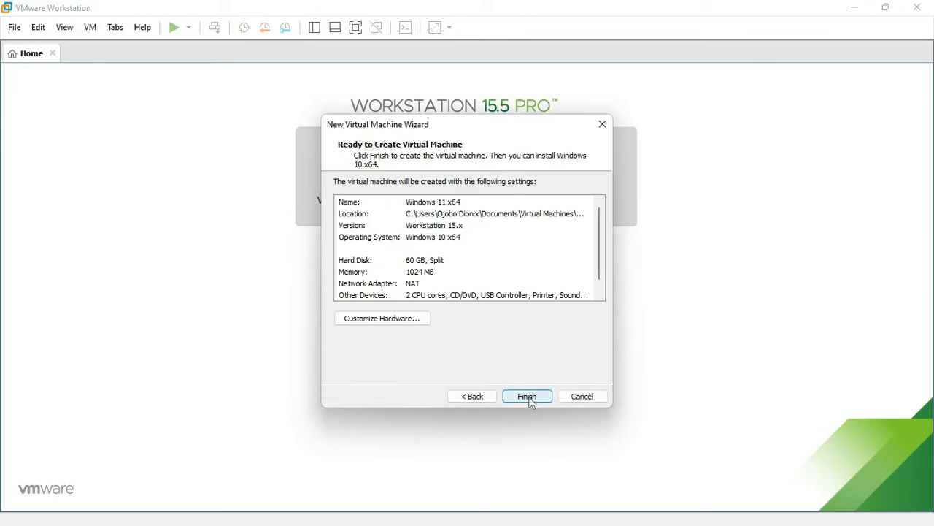
pyautogui.click(417, 321)
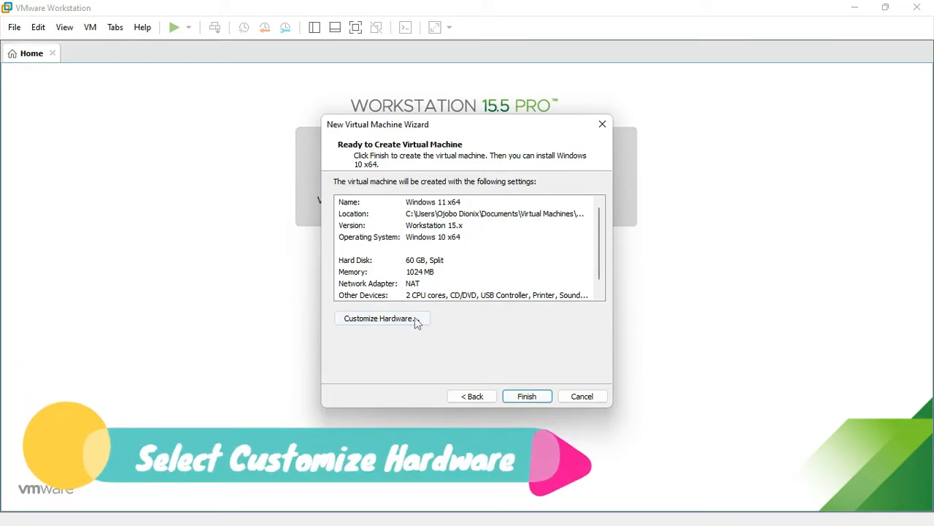
# Give the VM 4096 MB memory and 2 processors, with VT-x and CPU performance counters enabled.
pyautogui.click(370, 321)
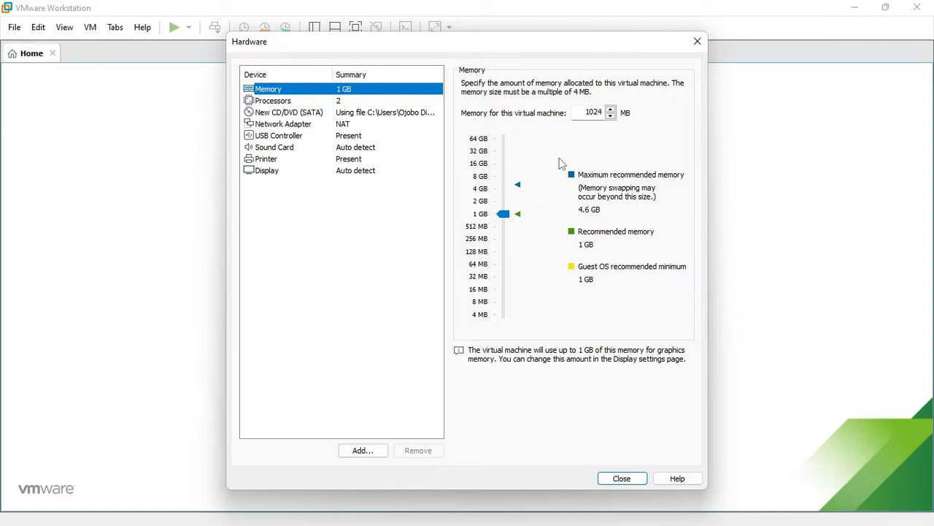
pyautogui.moveTo(503, 213); pyautogui.dragTo(506, 190)
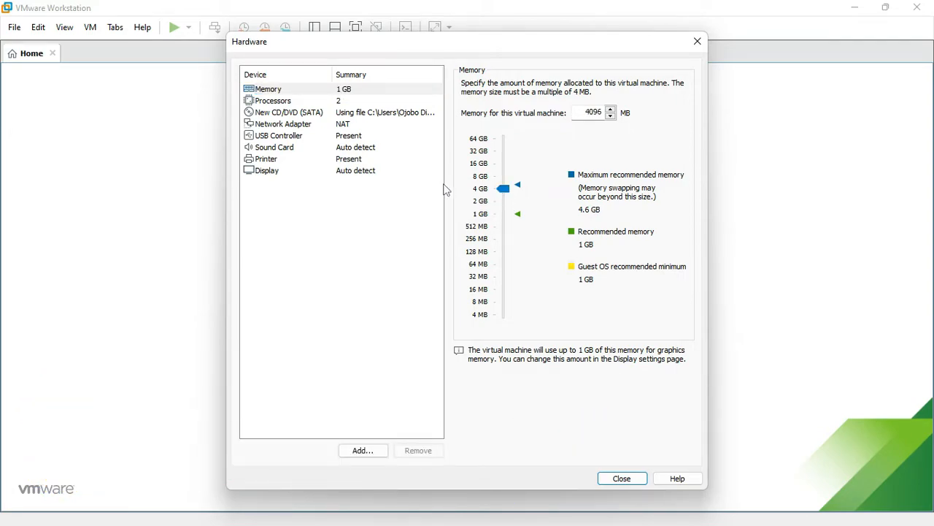
pyautogui.click(323, 104)
pyautogui.click(619, 84)
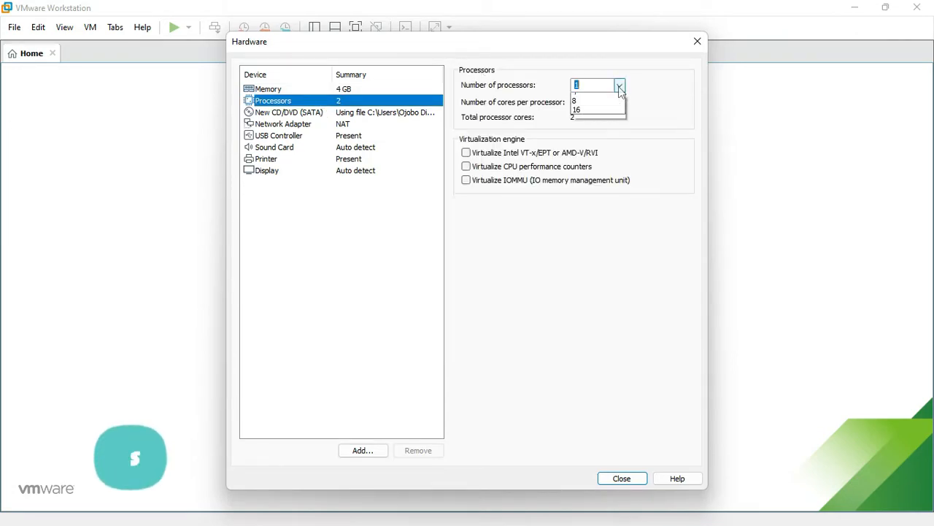
pyautogui.click(584, 107)
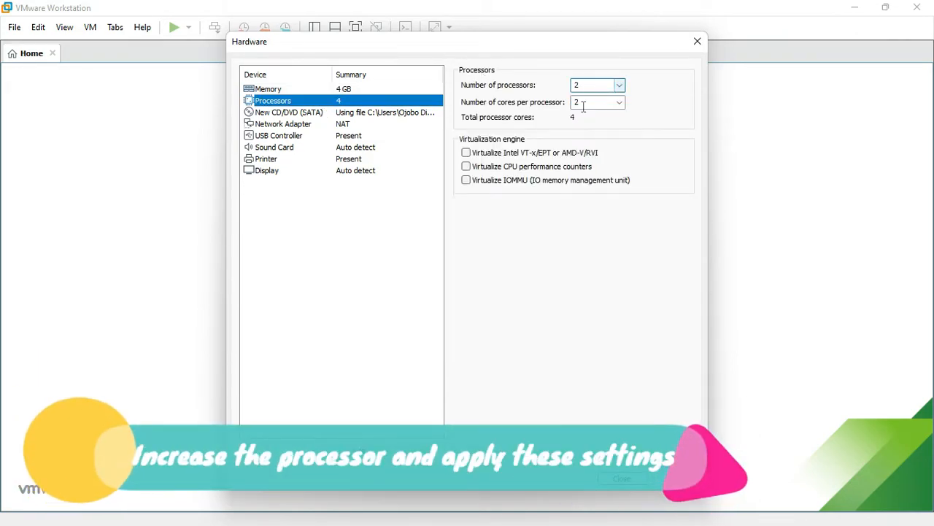
pyautogui.click(466, 153)
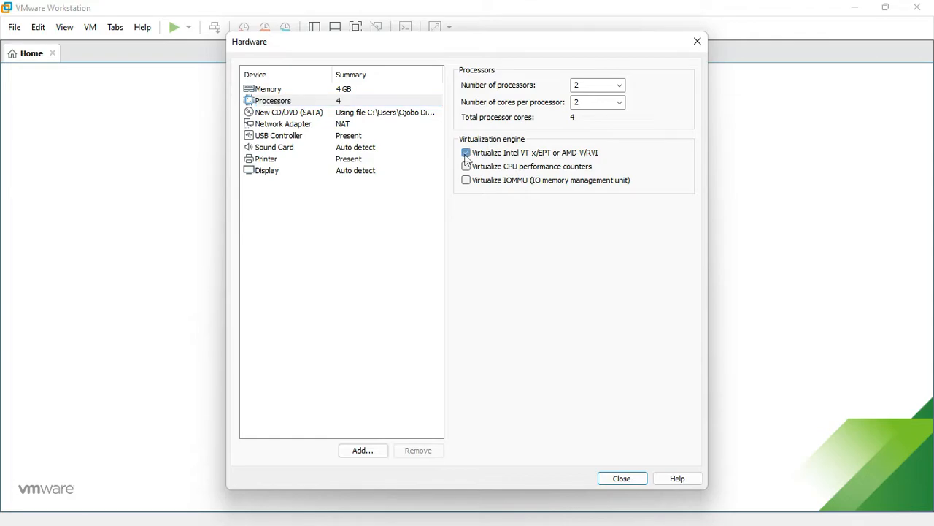
pyautogui.click(467, 170)
pyautogui.click(620, 478)
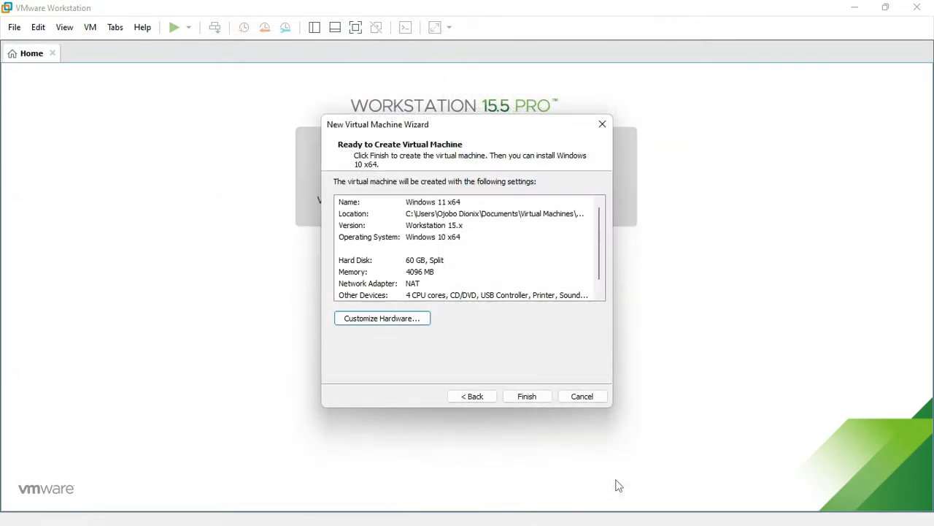
# Finish creating the Windows 11 x64 VM and view its settings on the Options tab.
pyautogui.click(521, 400)
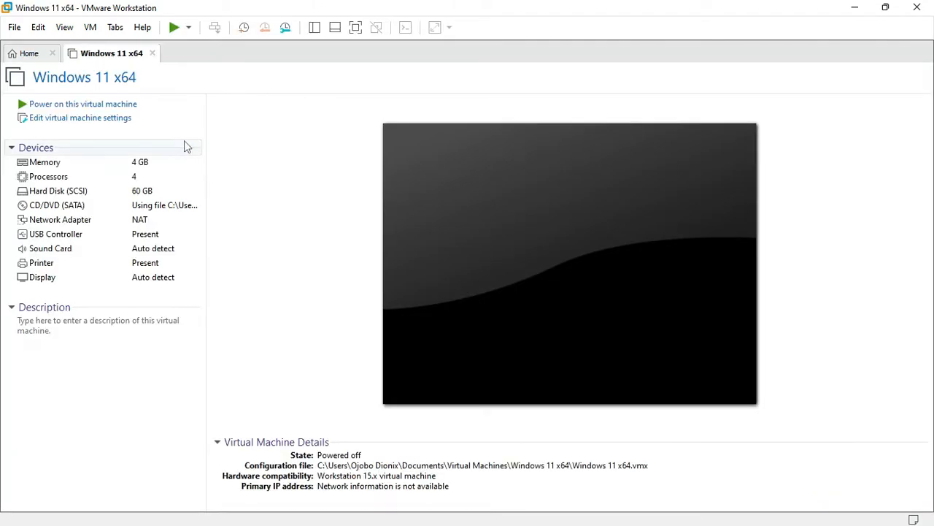
pyautogui.click(102, 124)
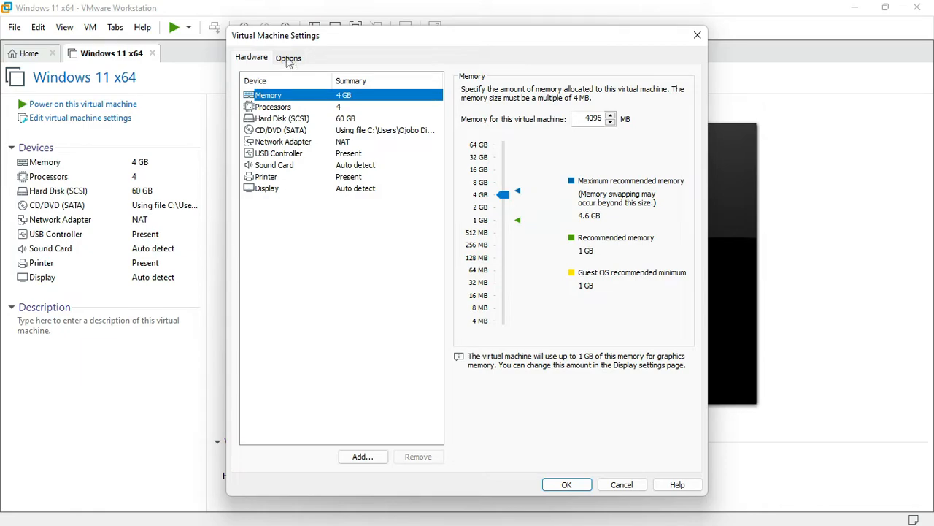
pyautogui.click(289, 58)
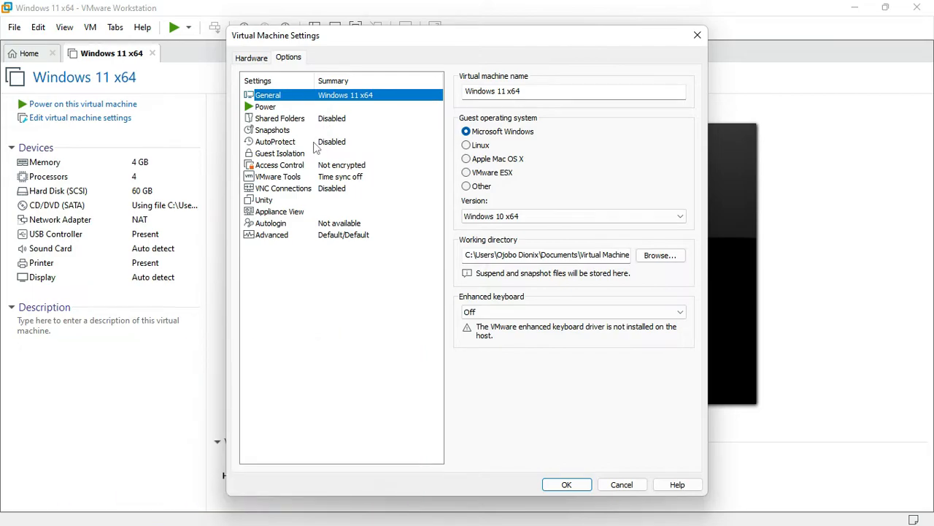
# Encrypt the VM under Access Control, entering and confirming an encryption password.
pyautogui.click(303, 167)
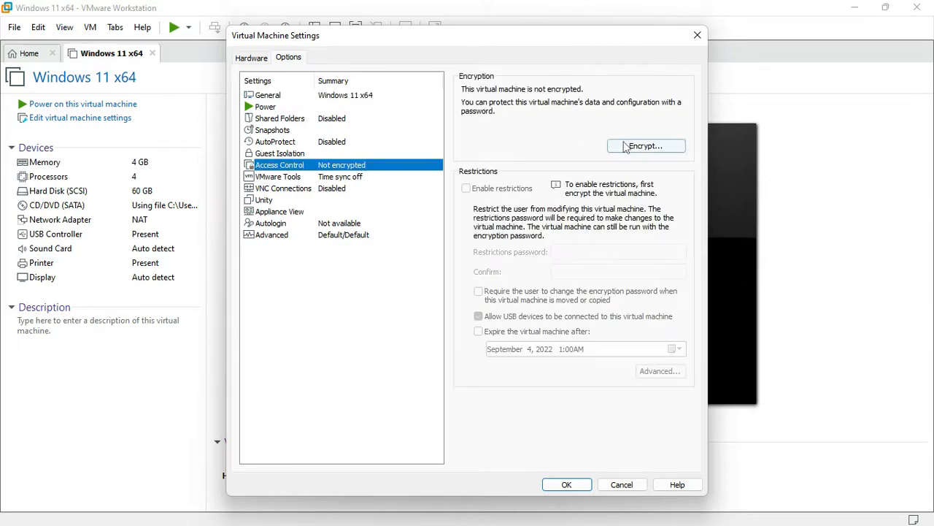
pyautogui.click(648, 152)
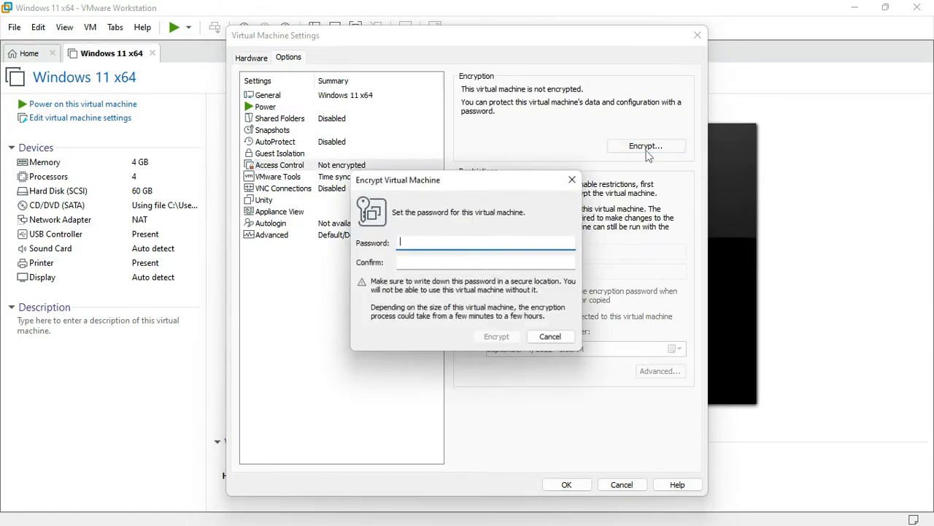
pyautogui.write('•••')
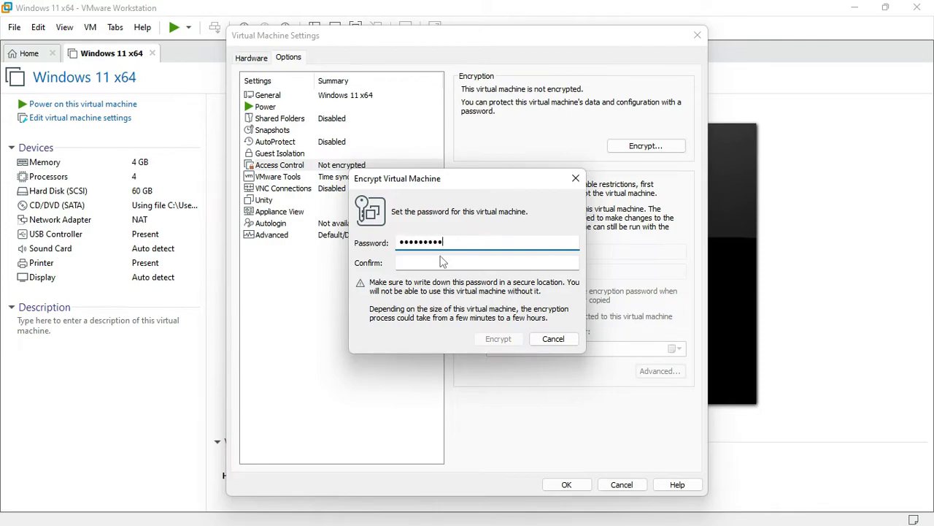
pyautogui.click(423, 264)
pyautogui.write('•••')
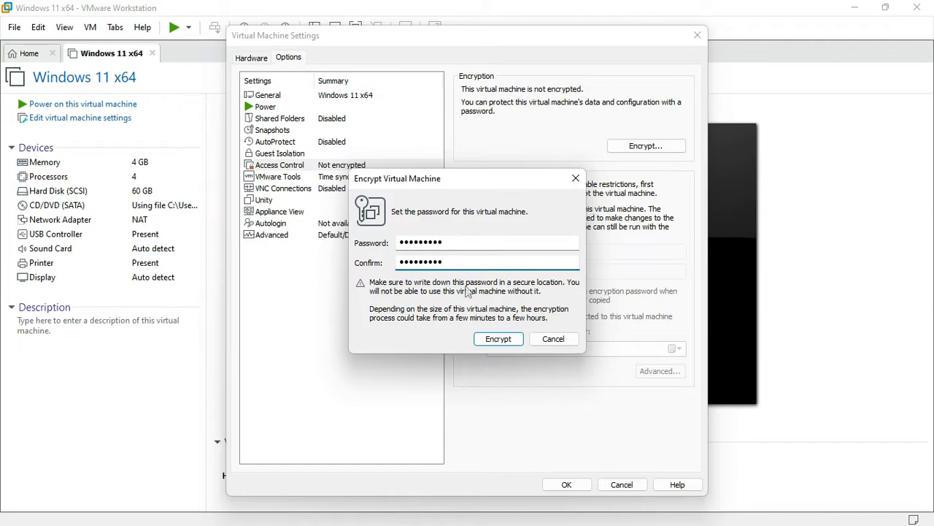
pyautogui.click(486, 341)
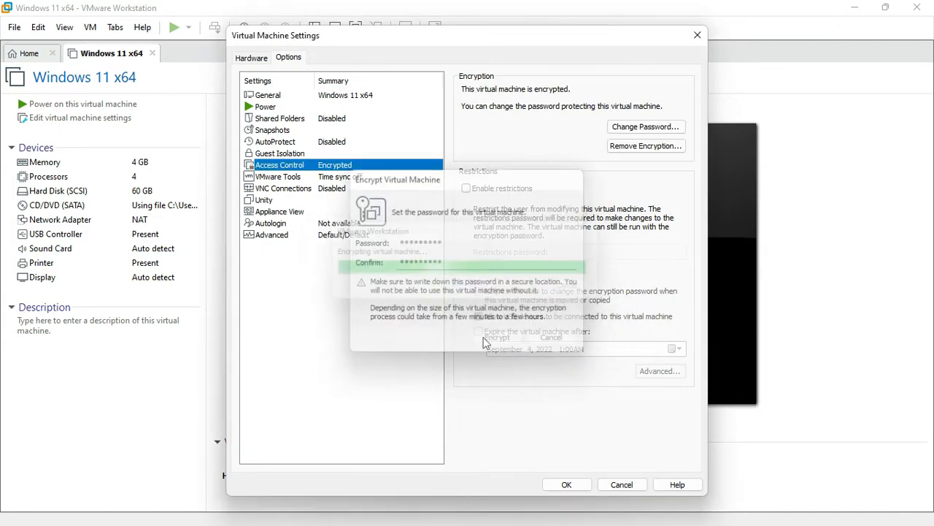
# Enable secure boot for the UEFI firmware in the VM's Advanced options.
pyautogui.click(268, 106)
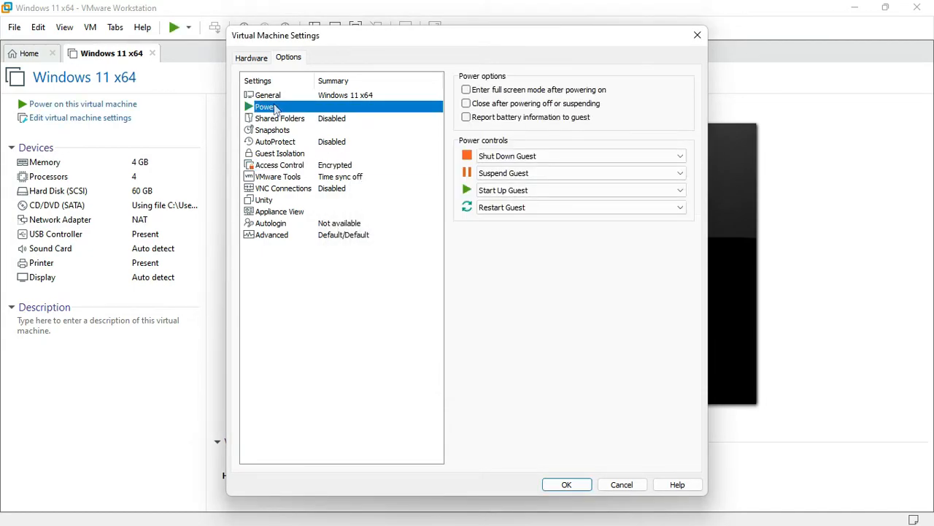
pyautogui.click(275, 96)
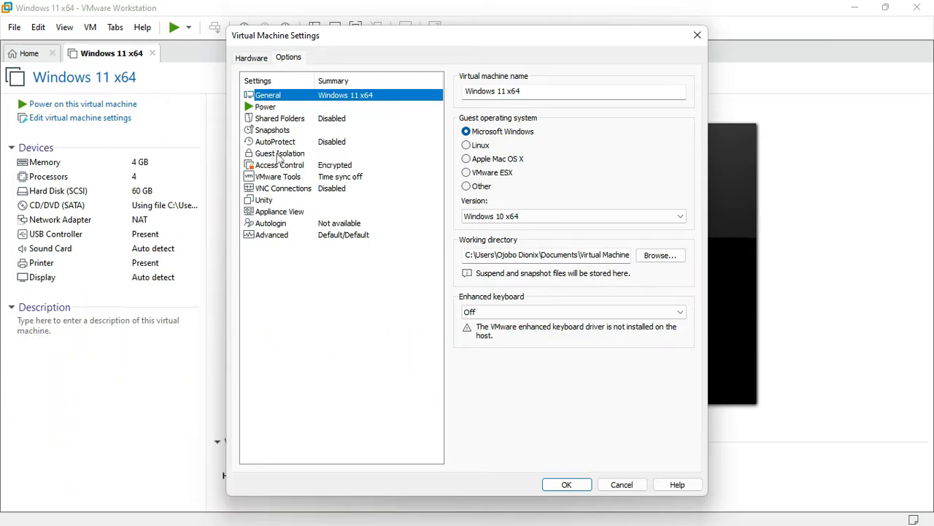
pyautogui.click(274, 236)
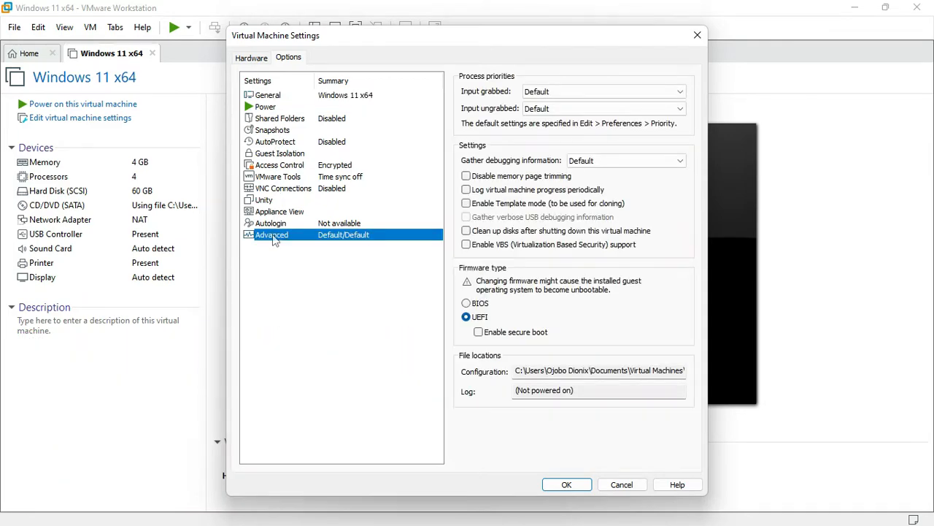
pyautogui.click(480, 332)
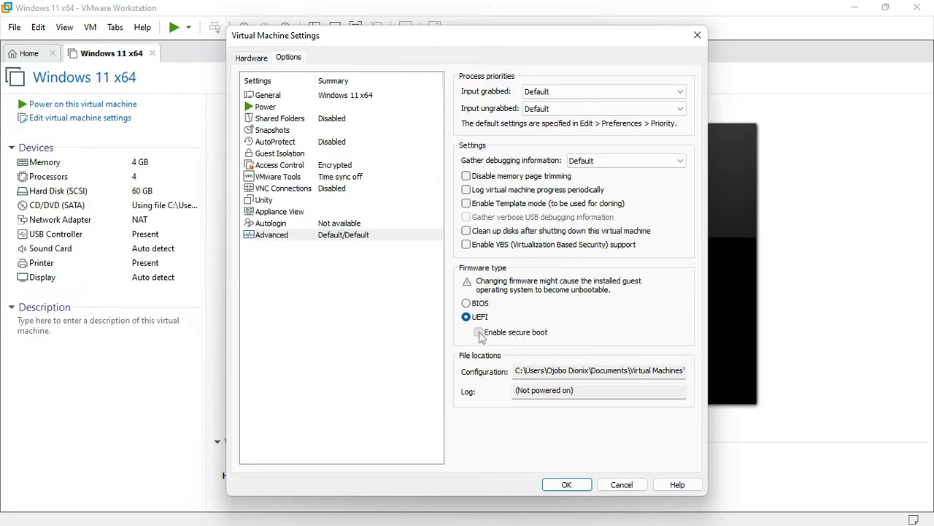
pyautogui.click(251, 57)
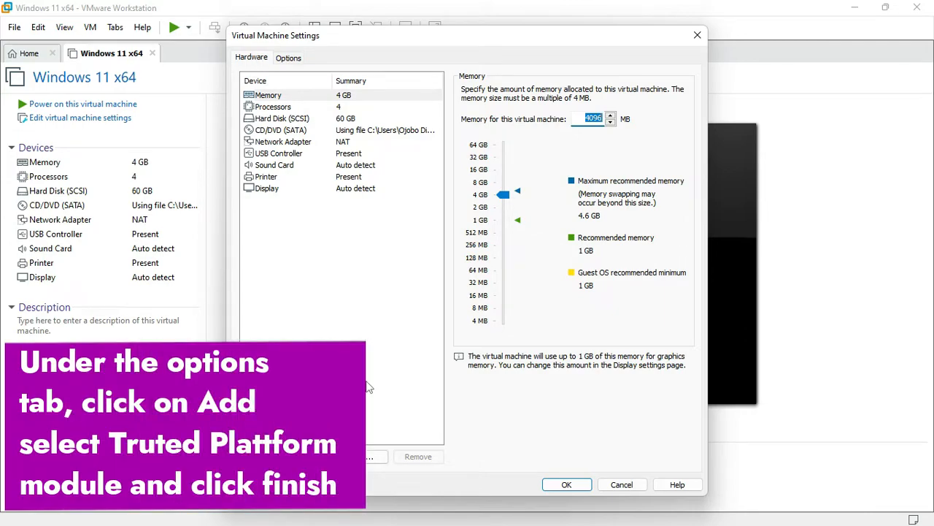
# Add a Trusted Platform Module, save the VM settings, and power on the machine.
pyautogui.click(362, 456)
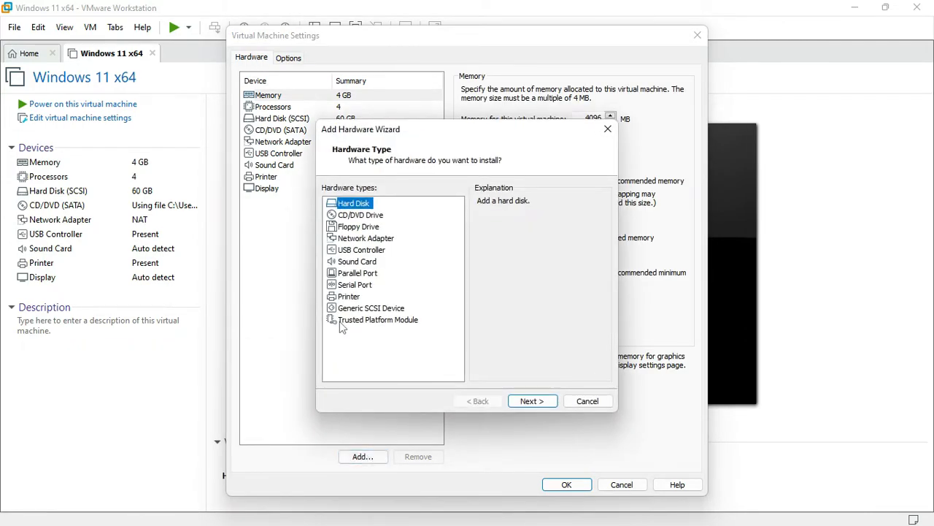
pyautogui.click(387, 321)
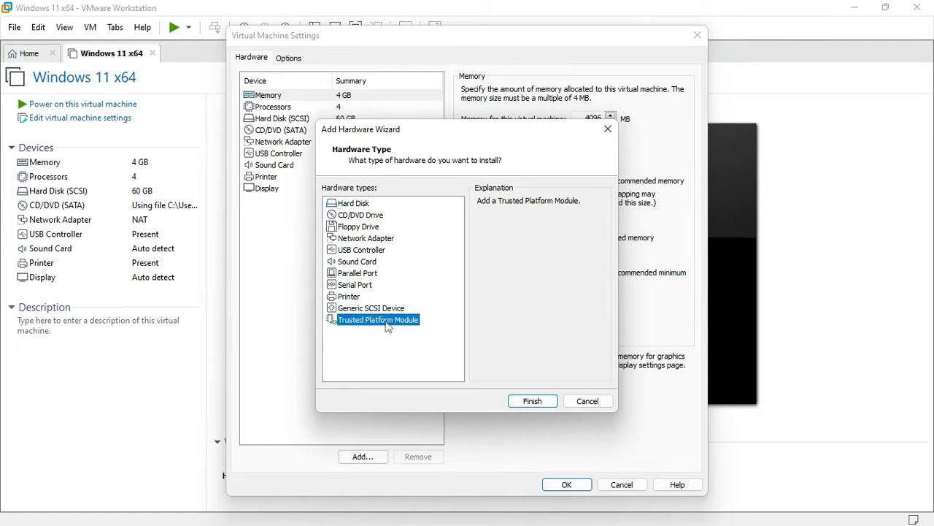
pyautogui.click(532, 401)
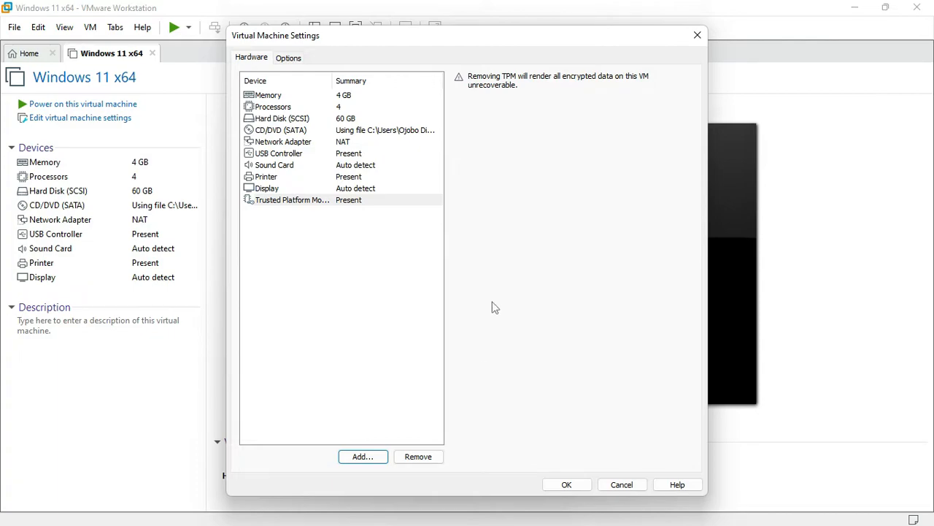
pyautogui.click(549, 487)
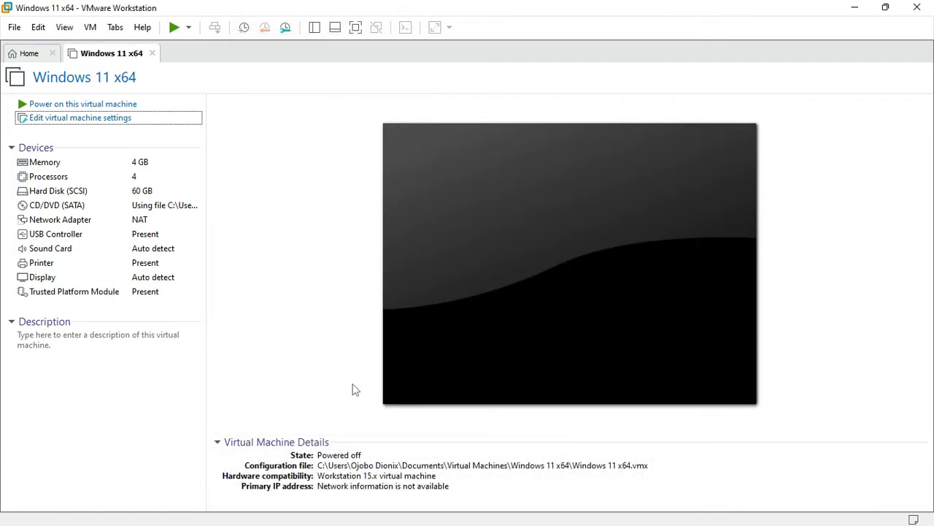
pyautogui.click(119, 107)
pyautogui.click(115, 107)
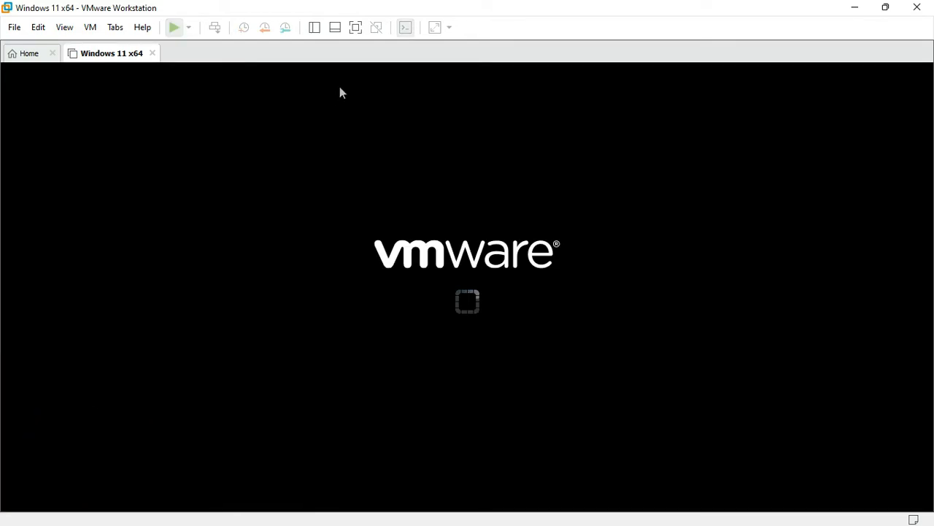
# Switch the running VM to full screen and boot it from the installation disc.
pyautogui.click(356, 28)
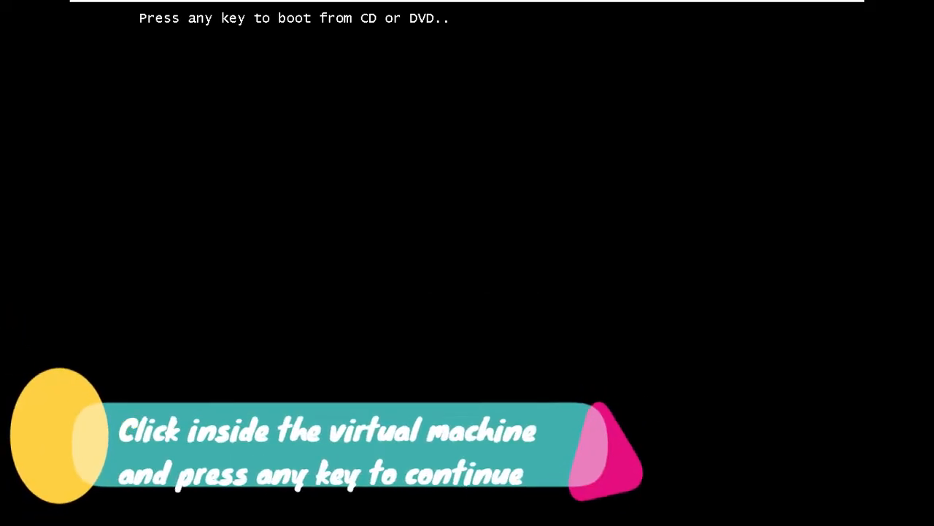
pyautogui.press('Return')
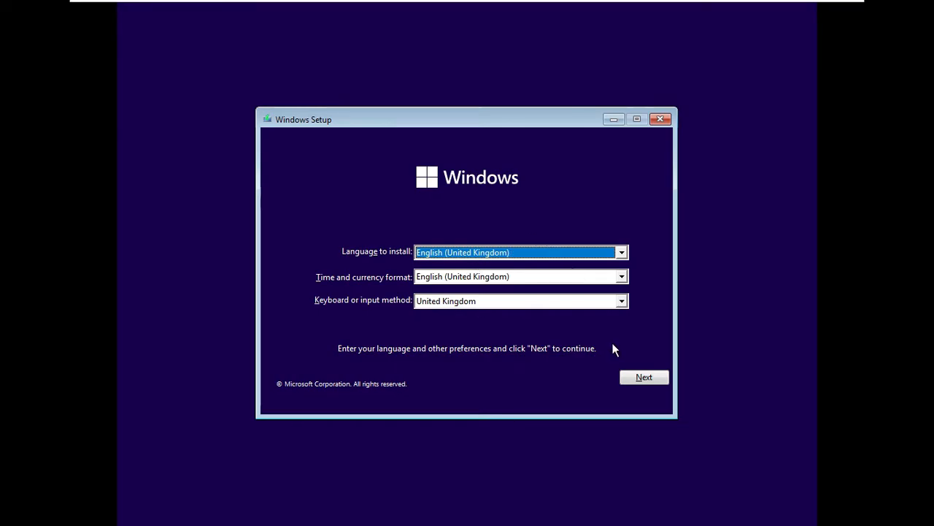
# Keep the installation language and set the time and currency format to English (United States).
pyautogui.click(621, 253)
pyautogui.click(621, 252)
pyautogui.click(622, 277)
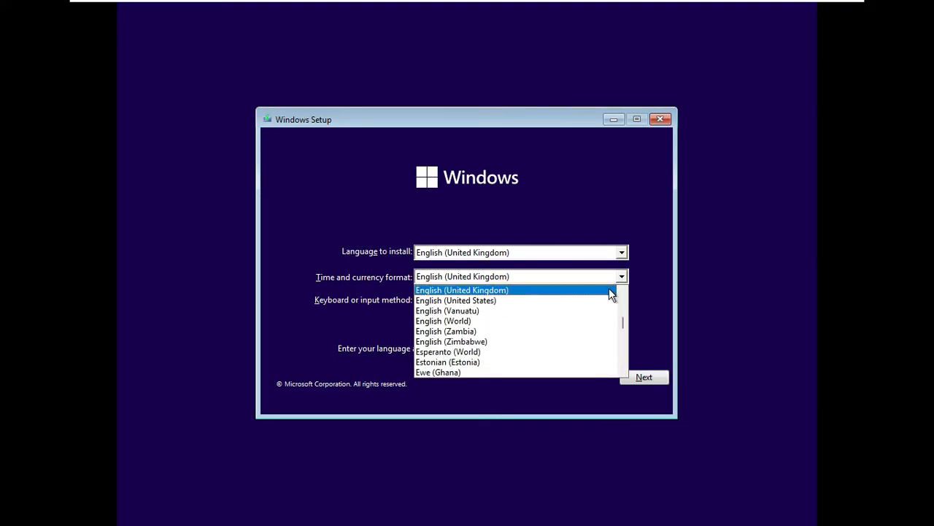
pyautogui.click(606, 300)
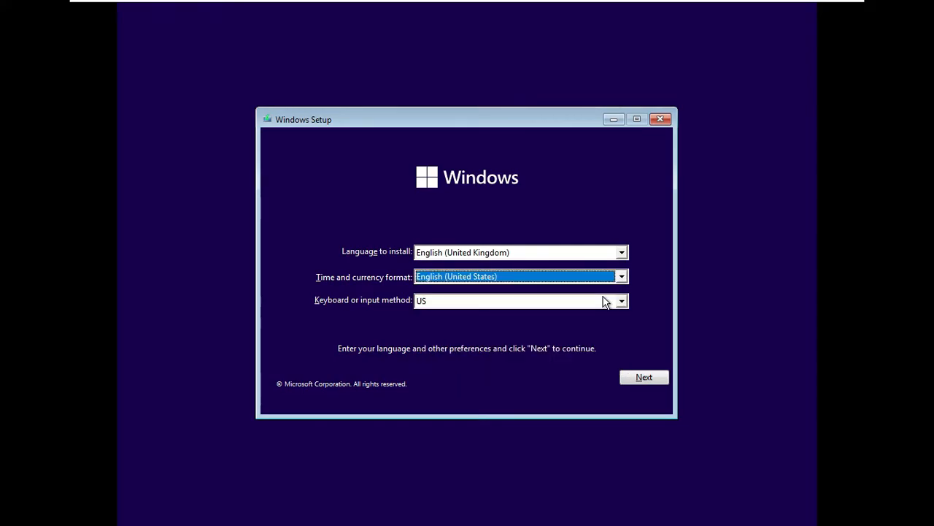
pyautogui.click(640, 378)
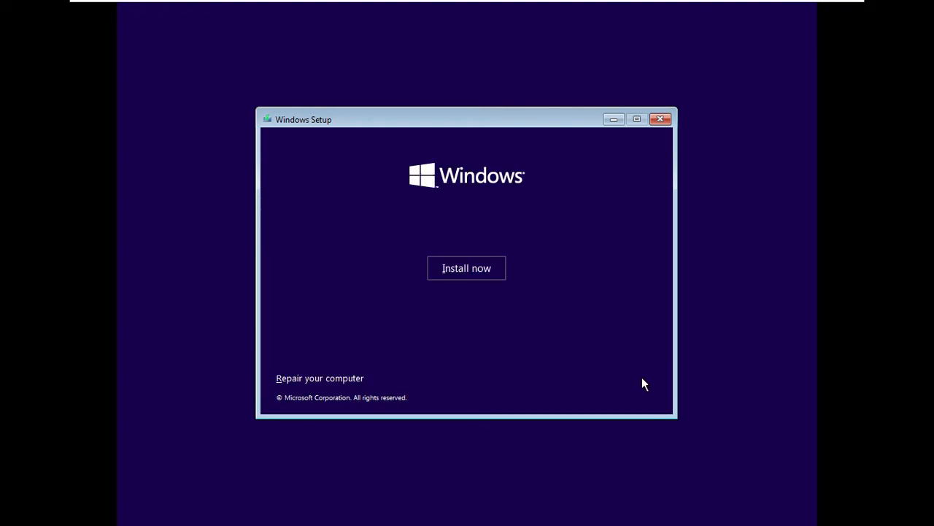
# Install Windows 11 Home without a product key, accepting the licence terms, as a custom install.
pyautogui.click(462, 276)
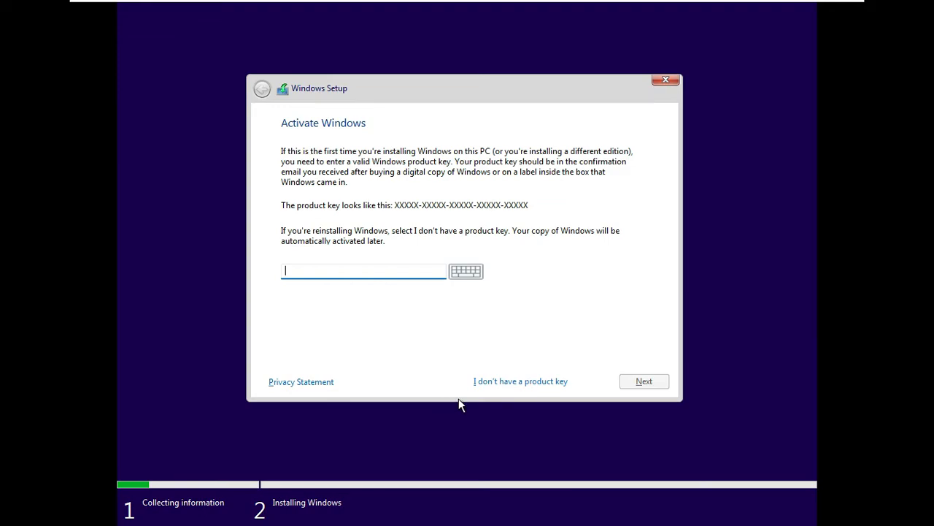
pyautogui.click(513, 384)
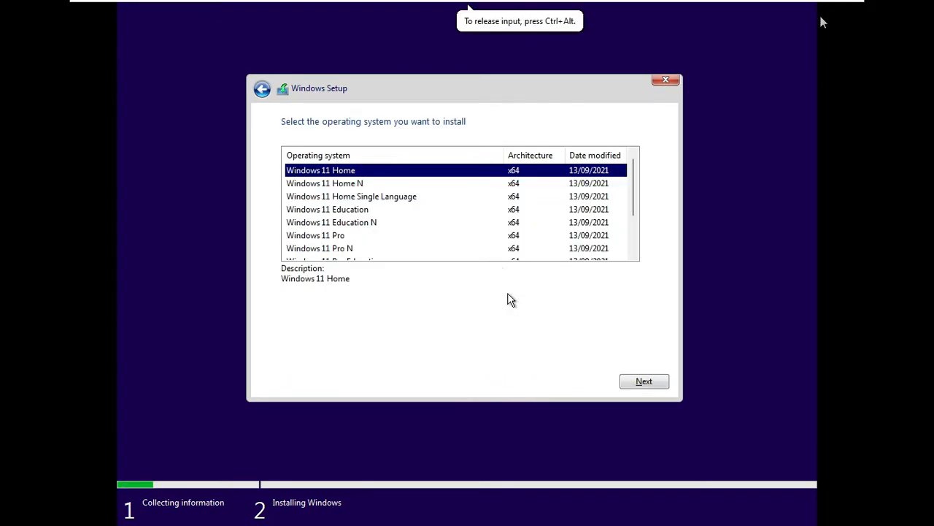
pyautogui.click(644, 380)
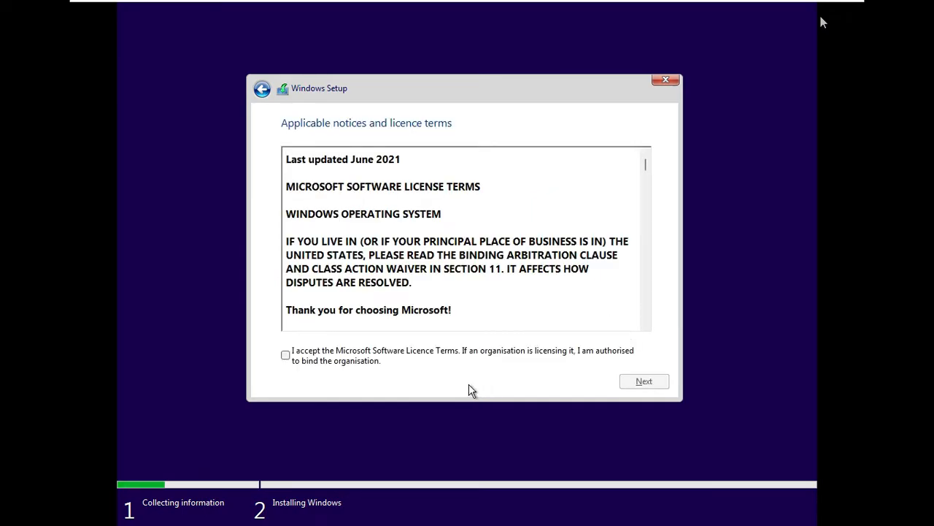
pyautogui.click(302, 353)
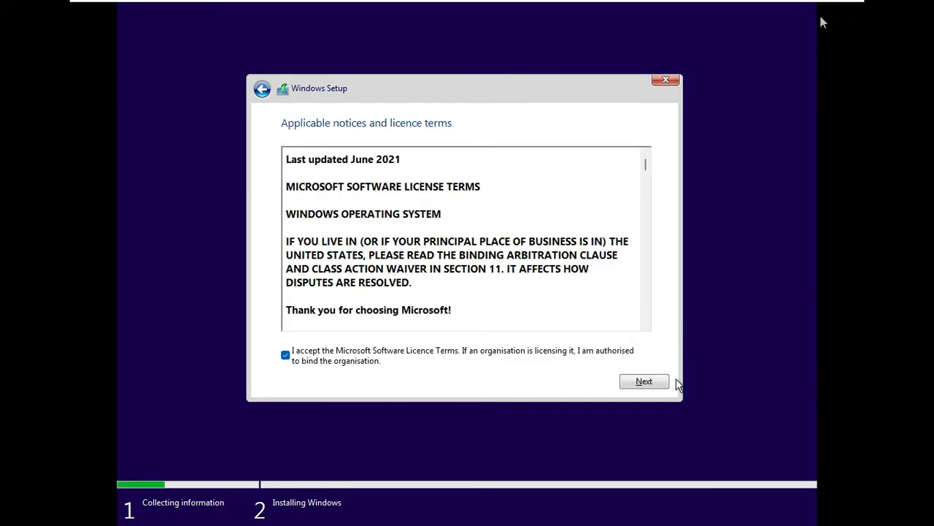
pyautogui.click(646, 381)
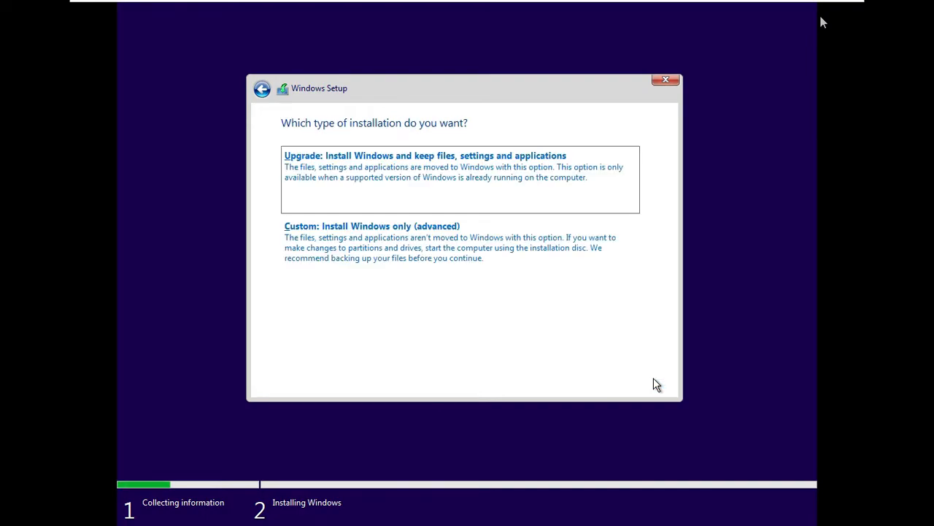
pyautogui.click(556, 243)
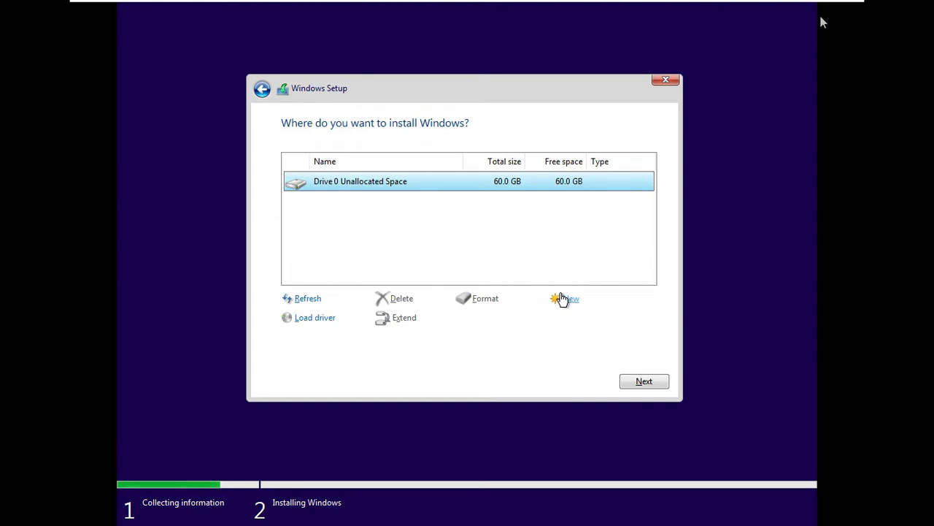
# Install Windows onto Drive 0's 60 GB unallocated space.
pyautogui.click(626, 376)
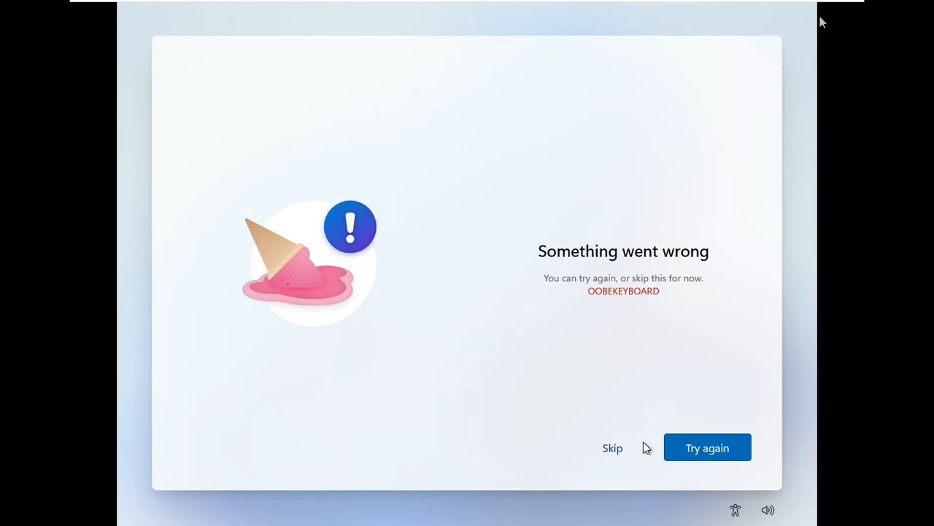
# From a Shift+F10 command prompt, run OOBE\BYPASSNRO so setup restarts without needing a network.
pyautogui.hotkey('shift', 'F10')
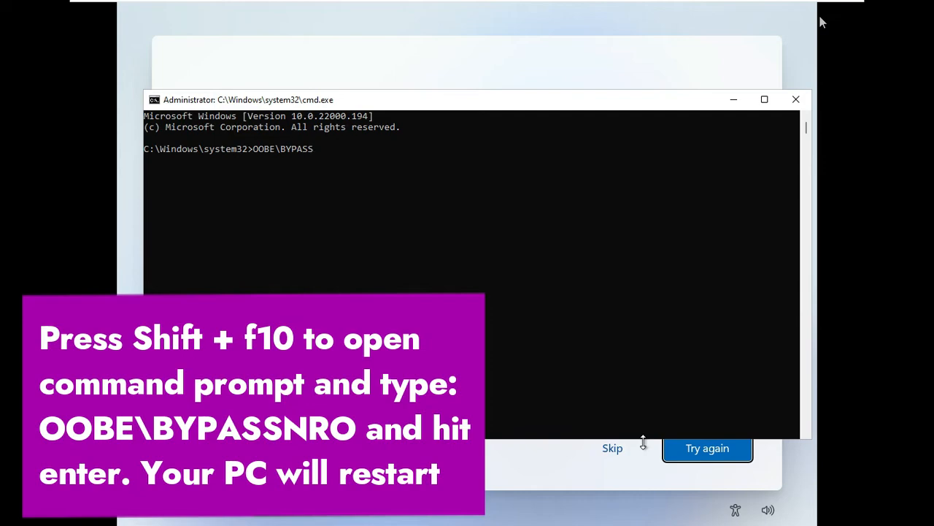
pyautogui.write('RO')
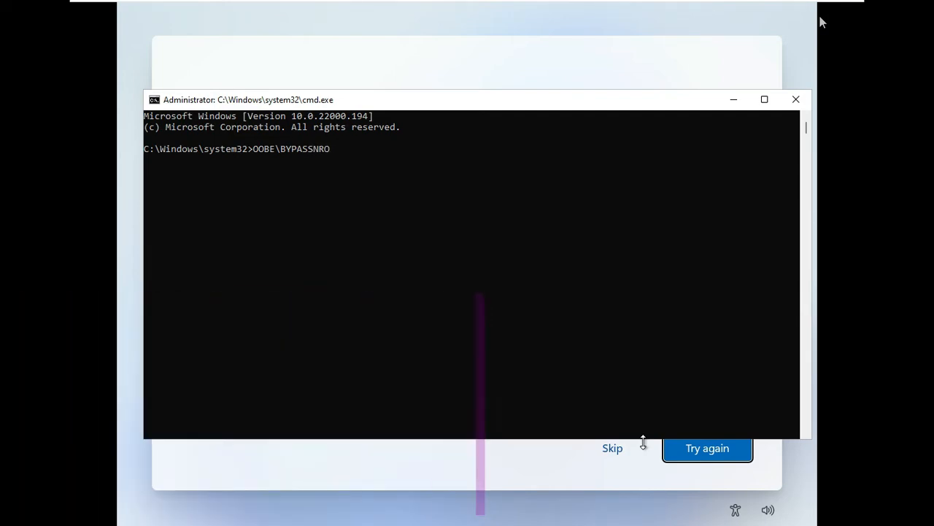
pyautogui.press('Return')
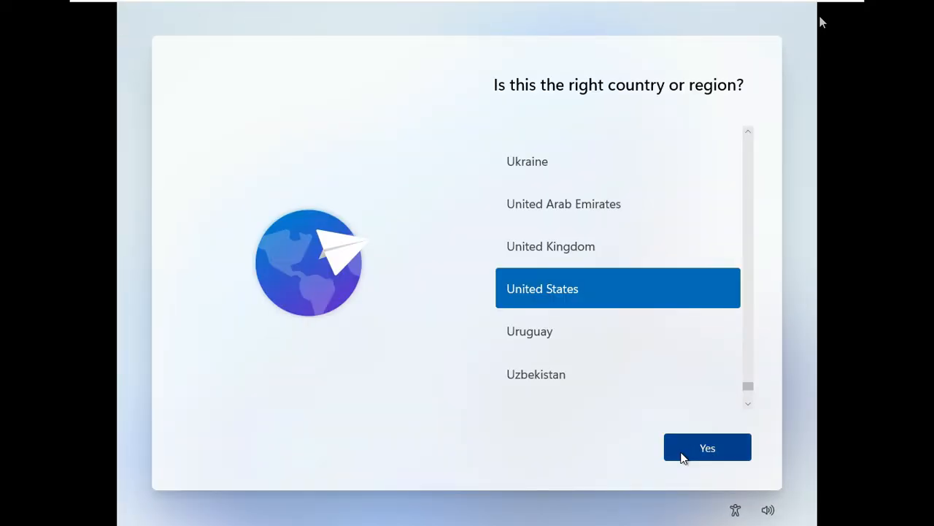
# Confirm United States, skip the keyboard layout error, and choose limited setup with no internet.
pyautogui.click(683, 456)
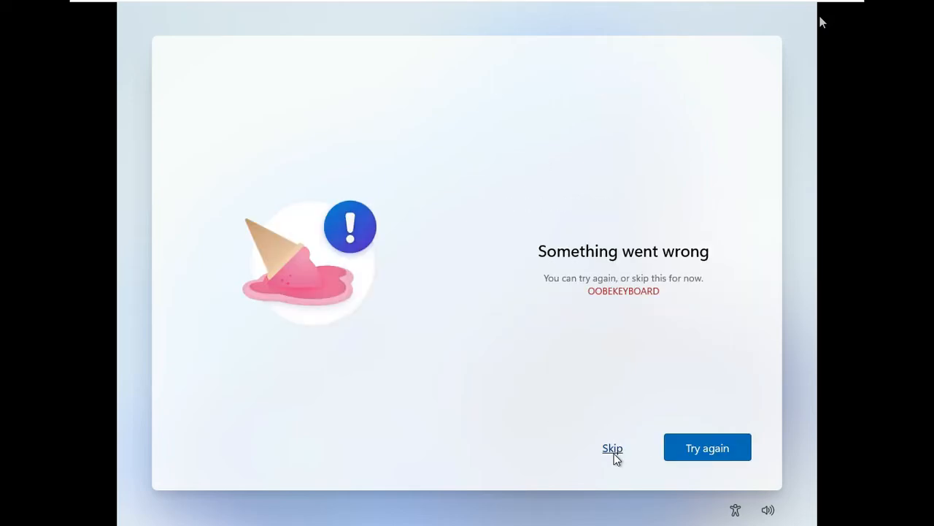
pyautogui.click(613, 451)
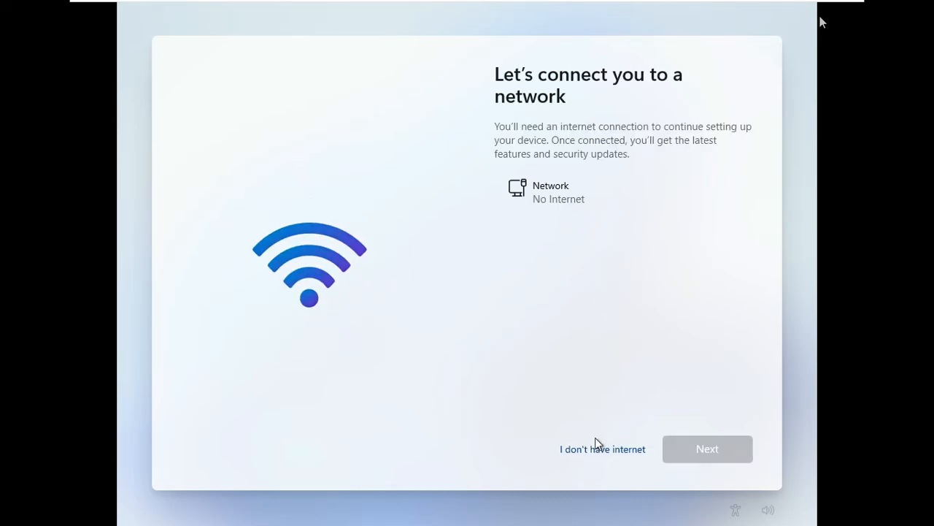
pyautogui.click(607, 451)
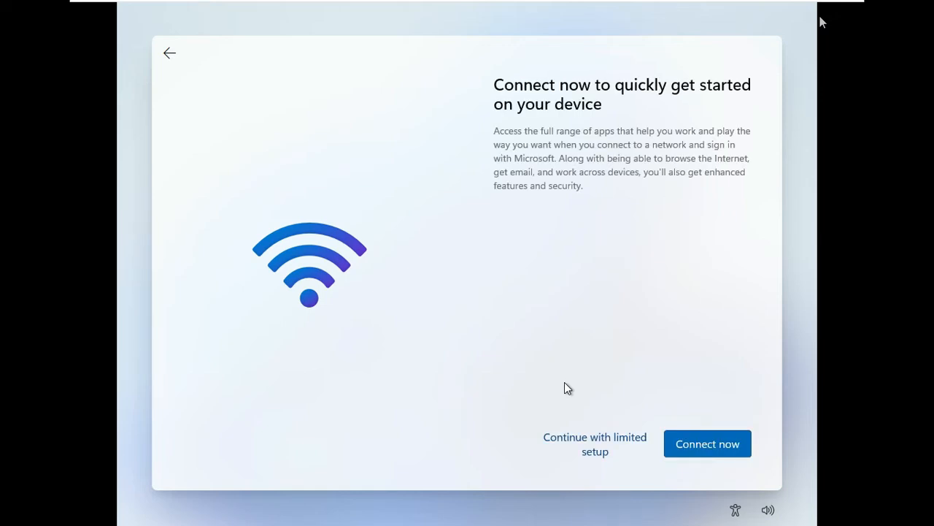
pyautogui.click(595, 448)
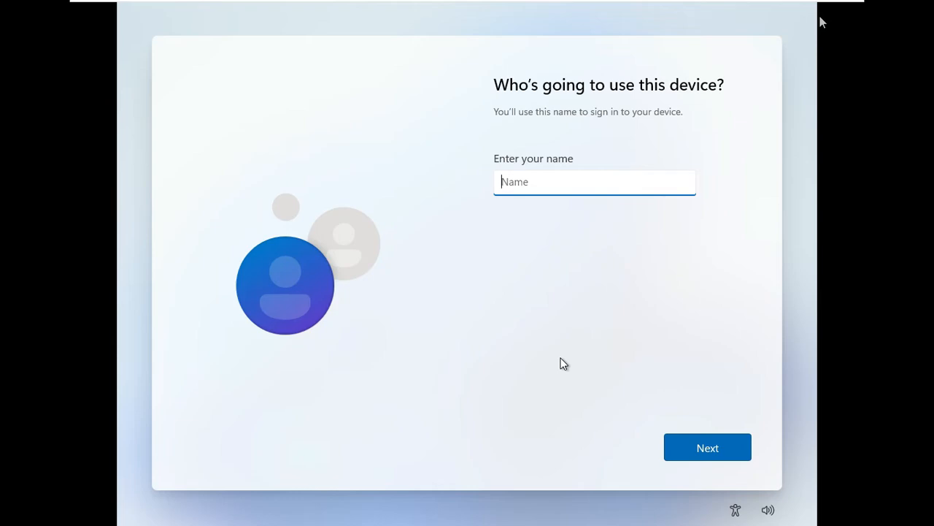
# Enter the local account name, then set and confirm the account password.
pyautogui.write('Tech Tuts')
pyautogui.click(689, 454)
pyautogui.write('••••••••')
pyautogui.click(699, 449)
pyautogui.write('••••••••')
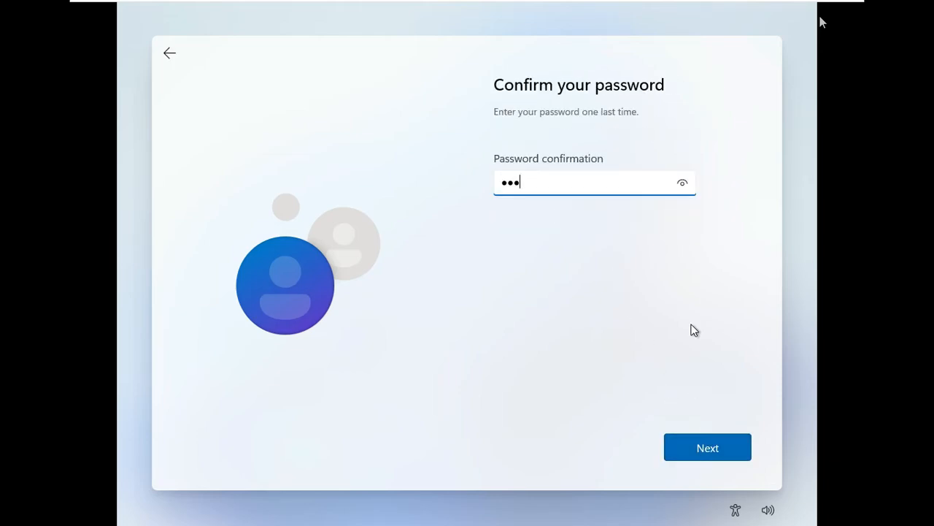
pyautogui.click(705, 450)
# Answer the birthplace city and childhood nickname security questions.
pyautogui.click(685, 203)
pyautogui.click(630, 233)
pyautogui.click(630, 237)
pyautogui.click(722, 454)
pyautogui.click(675, 198)
pyautogui.click(646, 226)
pyautogui.click(648, 232)
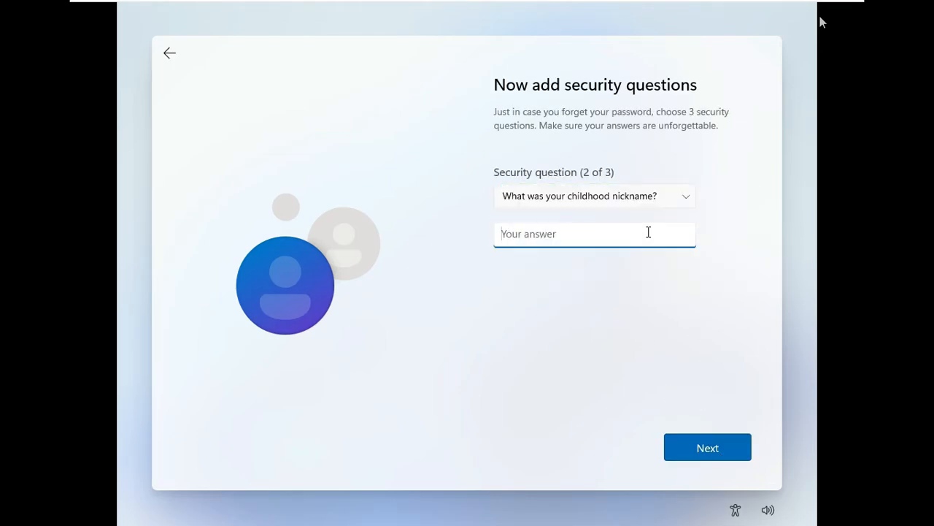
pyautogui.click(716, 449)
# Pick the oldest cousin security question, then accept the privacy settings to reach the desktop.
pyautogui.click(675, 198)
pyautogui.click(738, 441)
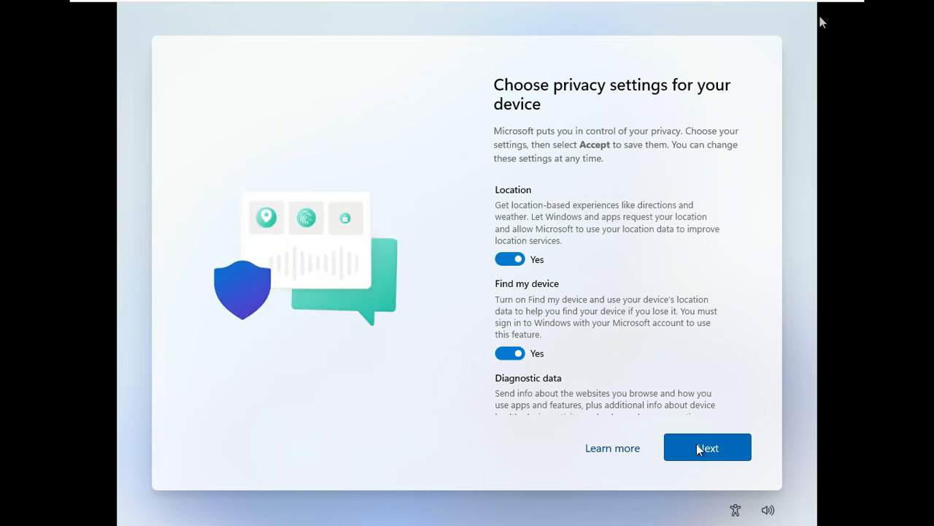
pyautogui.click(697, 446)
pyautogui.click(695, 453)
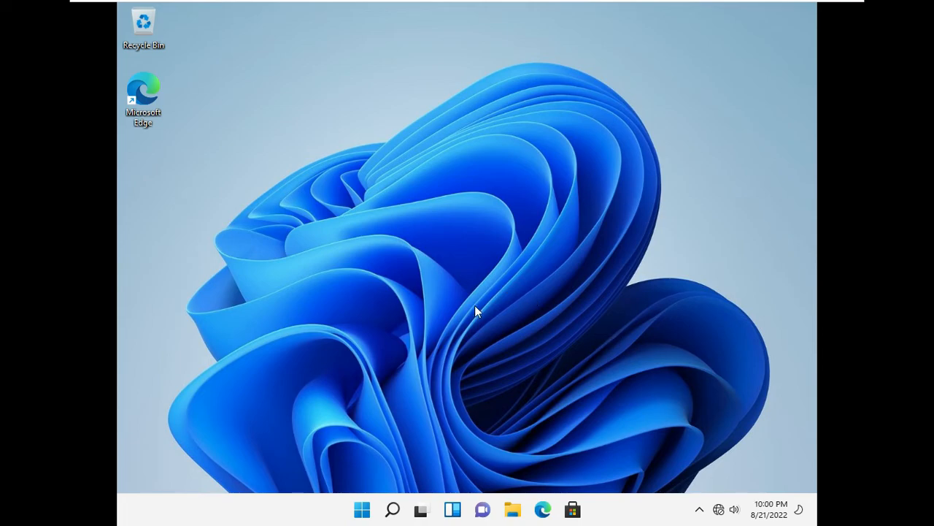
pyautogui.click(365, 511)
pyautogui.click(365, 511)
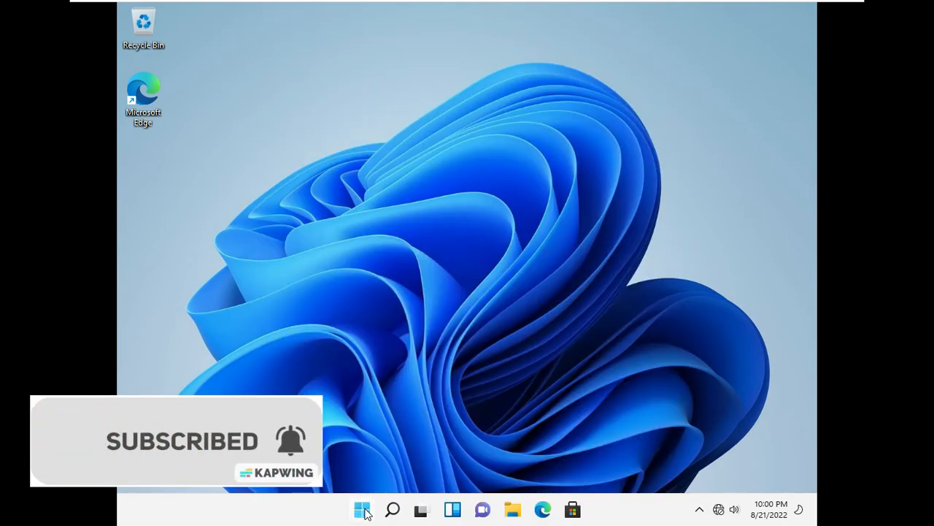
pyautogui.click(364, 510)
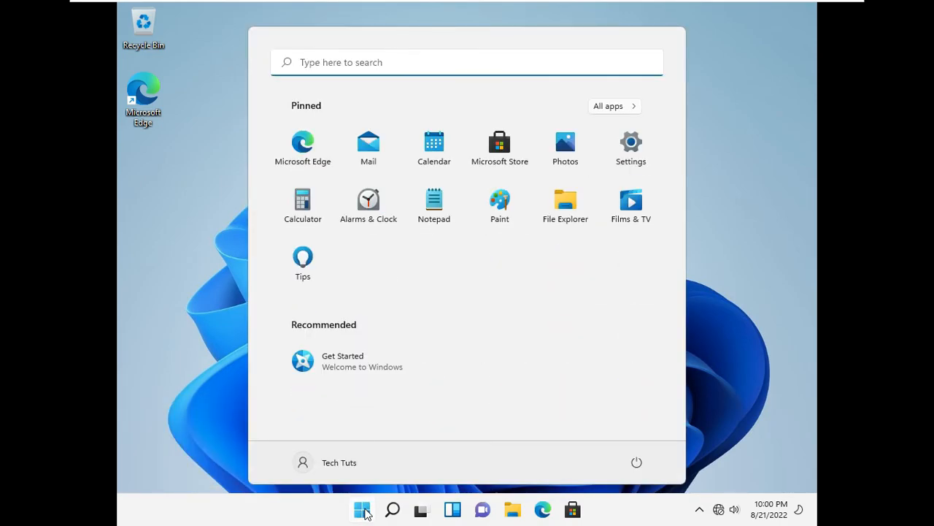
pyautogui.click(365, 511)
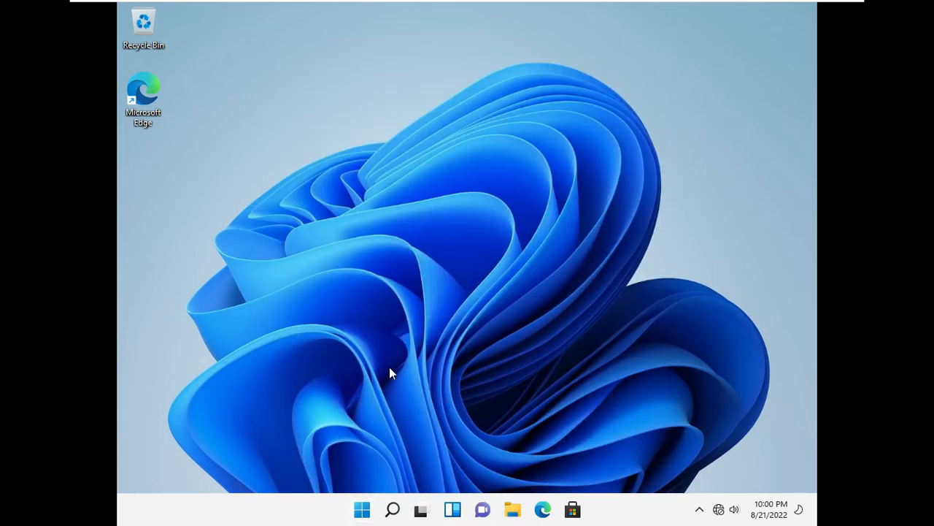
pyautogui.press('super+r')
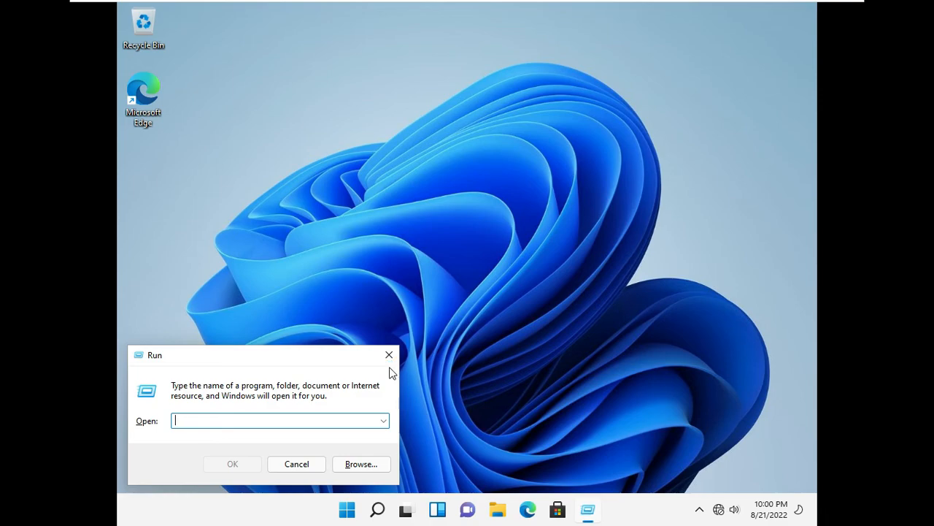
pyautogui.write('winver')
pyautogui.press('Return')
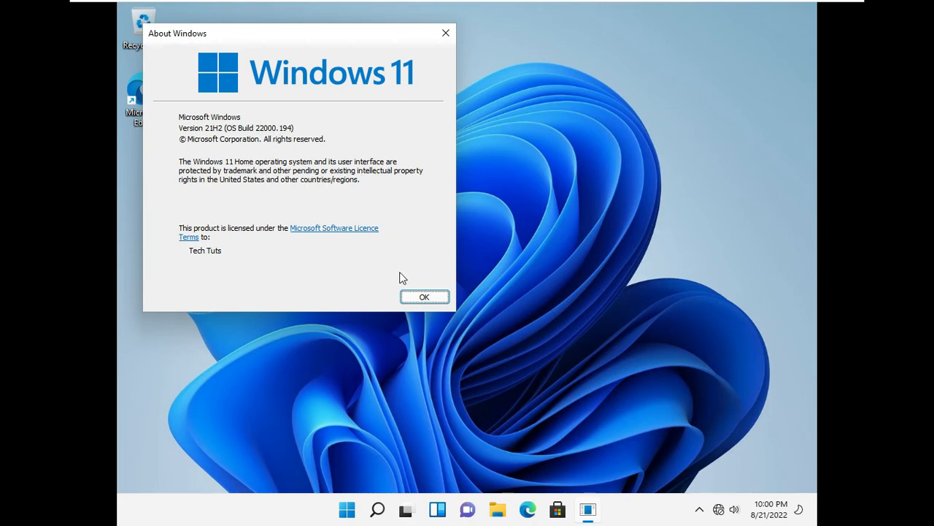
pyautogui.click(423, 297)
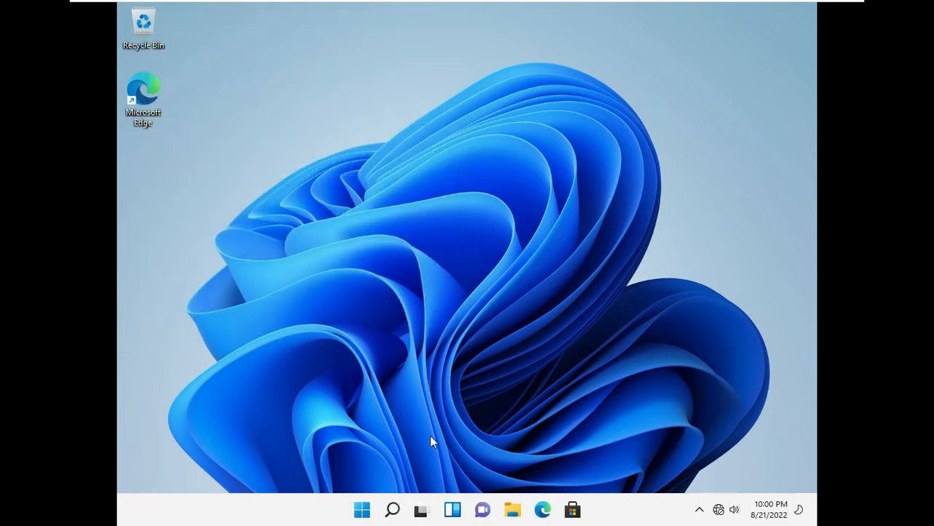
# In File Explorer, view This PC with Local Disk (C:) and the DVD drive, then open Start.
pyautogui.click(513, 510)
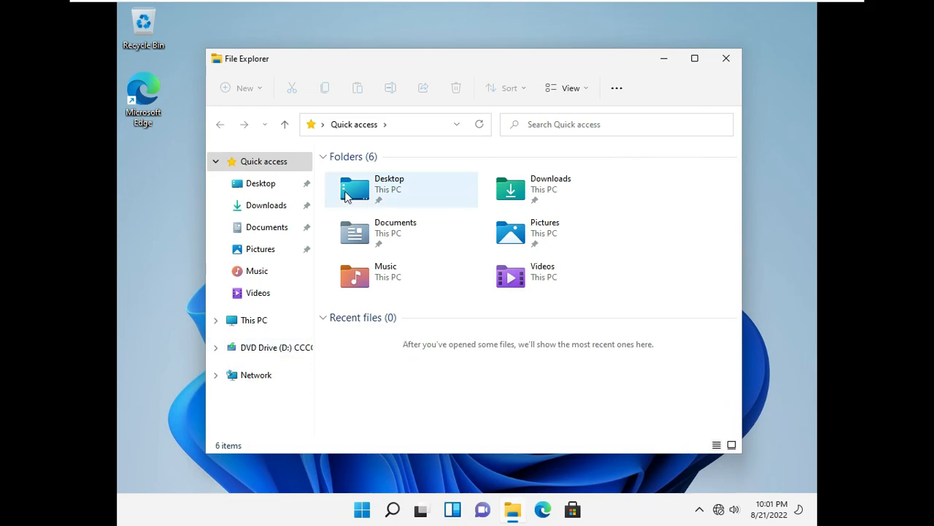
pyautogui.click(251, 322)
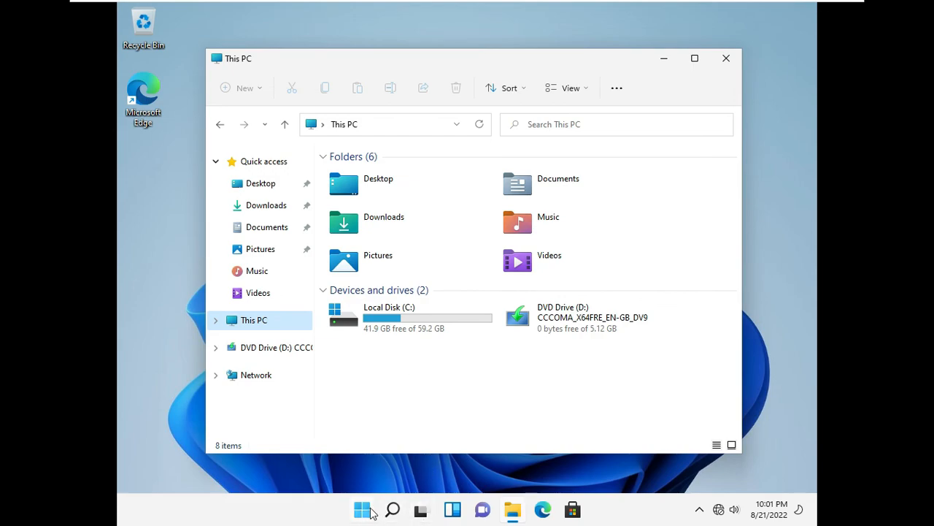
pyautogui.press('super')
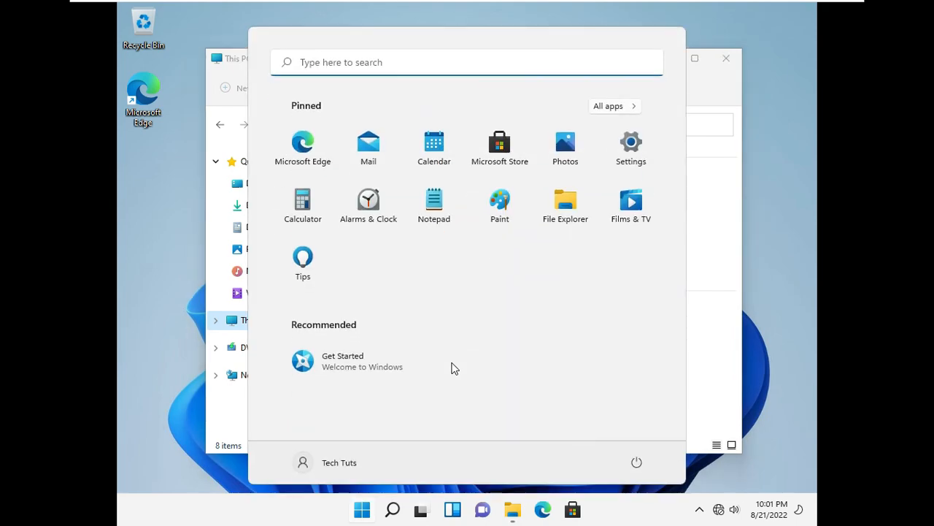
# In Settings > System > Display, change the resolution to 1280 × 768 and keep it.
pyautogui.click(626, 144)
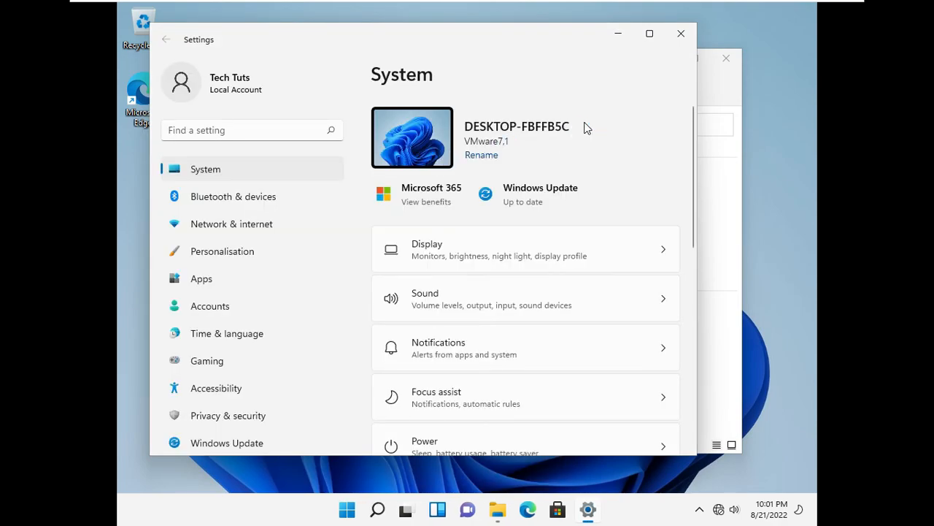
pyautogui.click(584, 250)
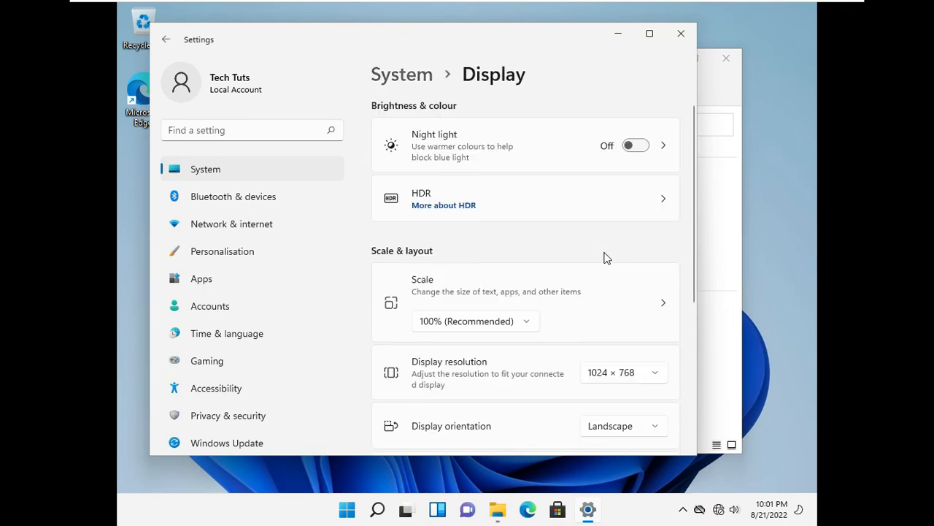
pyautogui.scroll(-2, 624, 385)
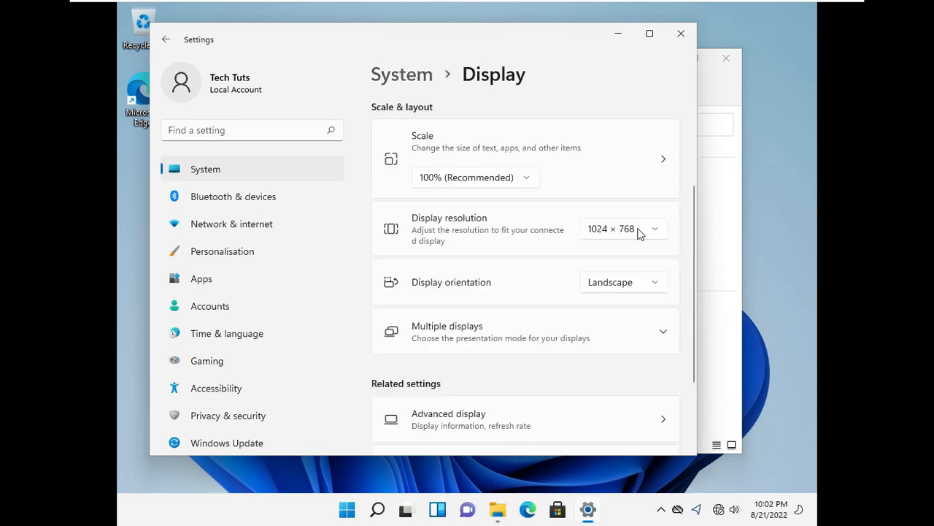
pyautogui.click(637, 232)
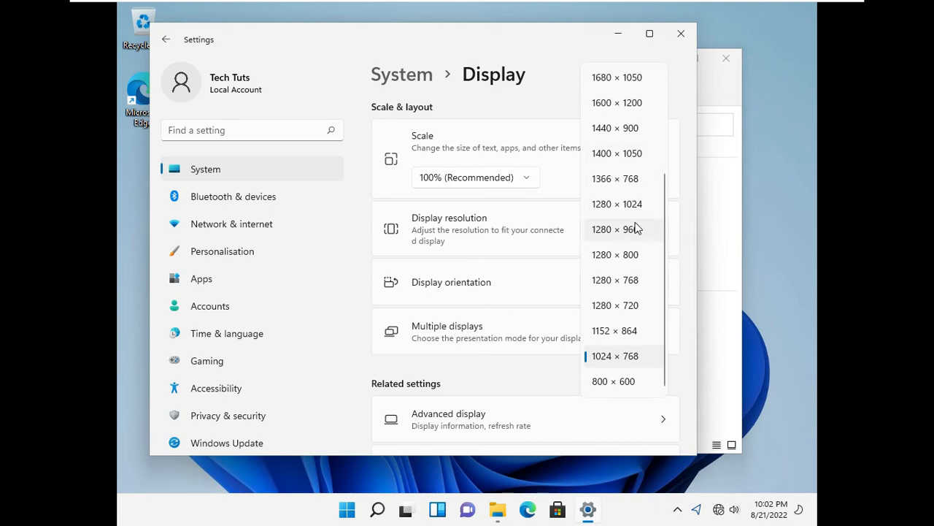
pyautogui.click(601, 283)
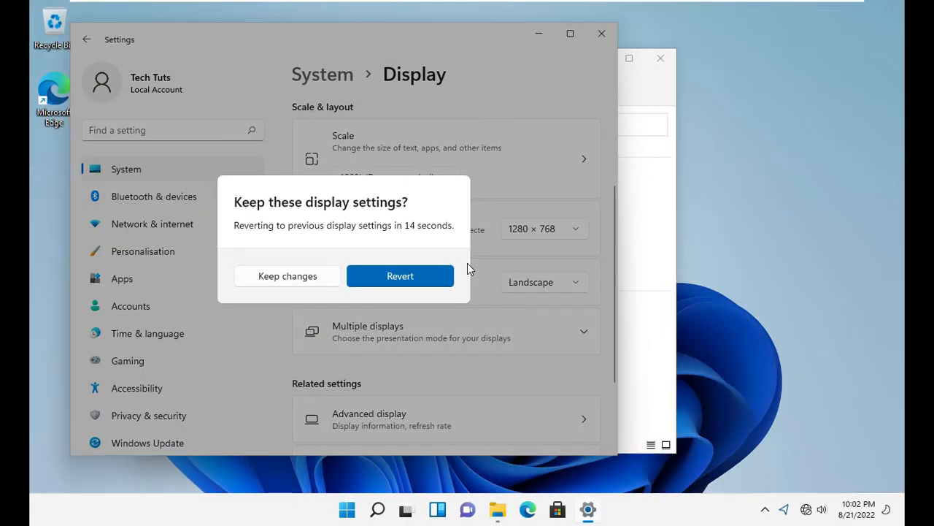
pyautogui.click(306, 275)
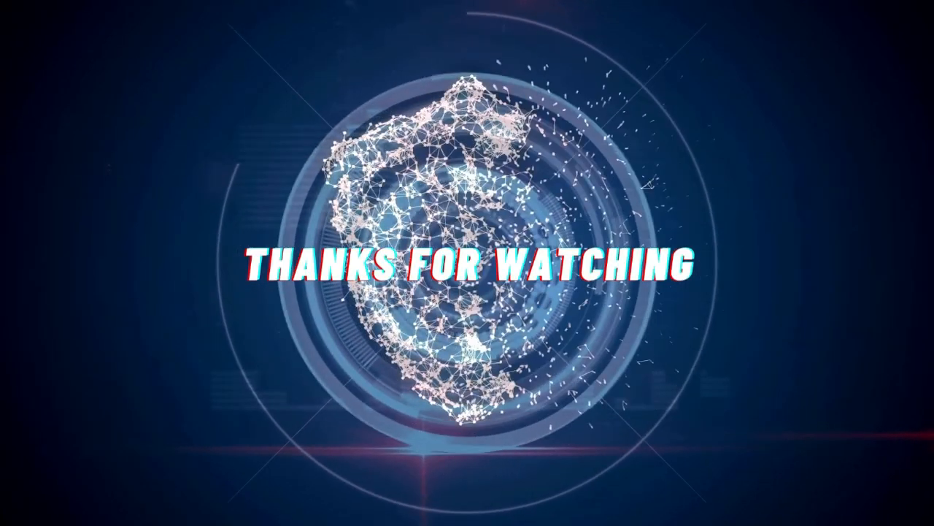